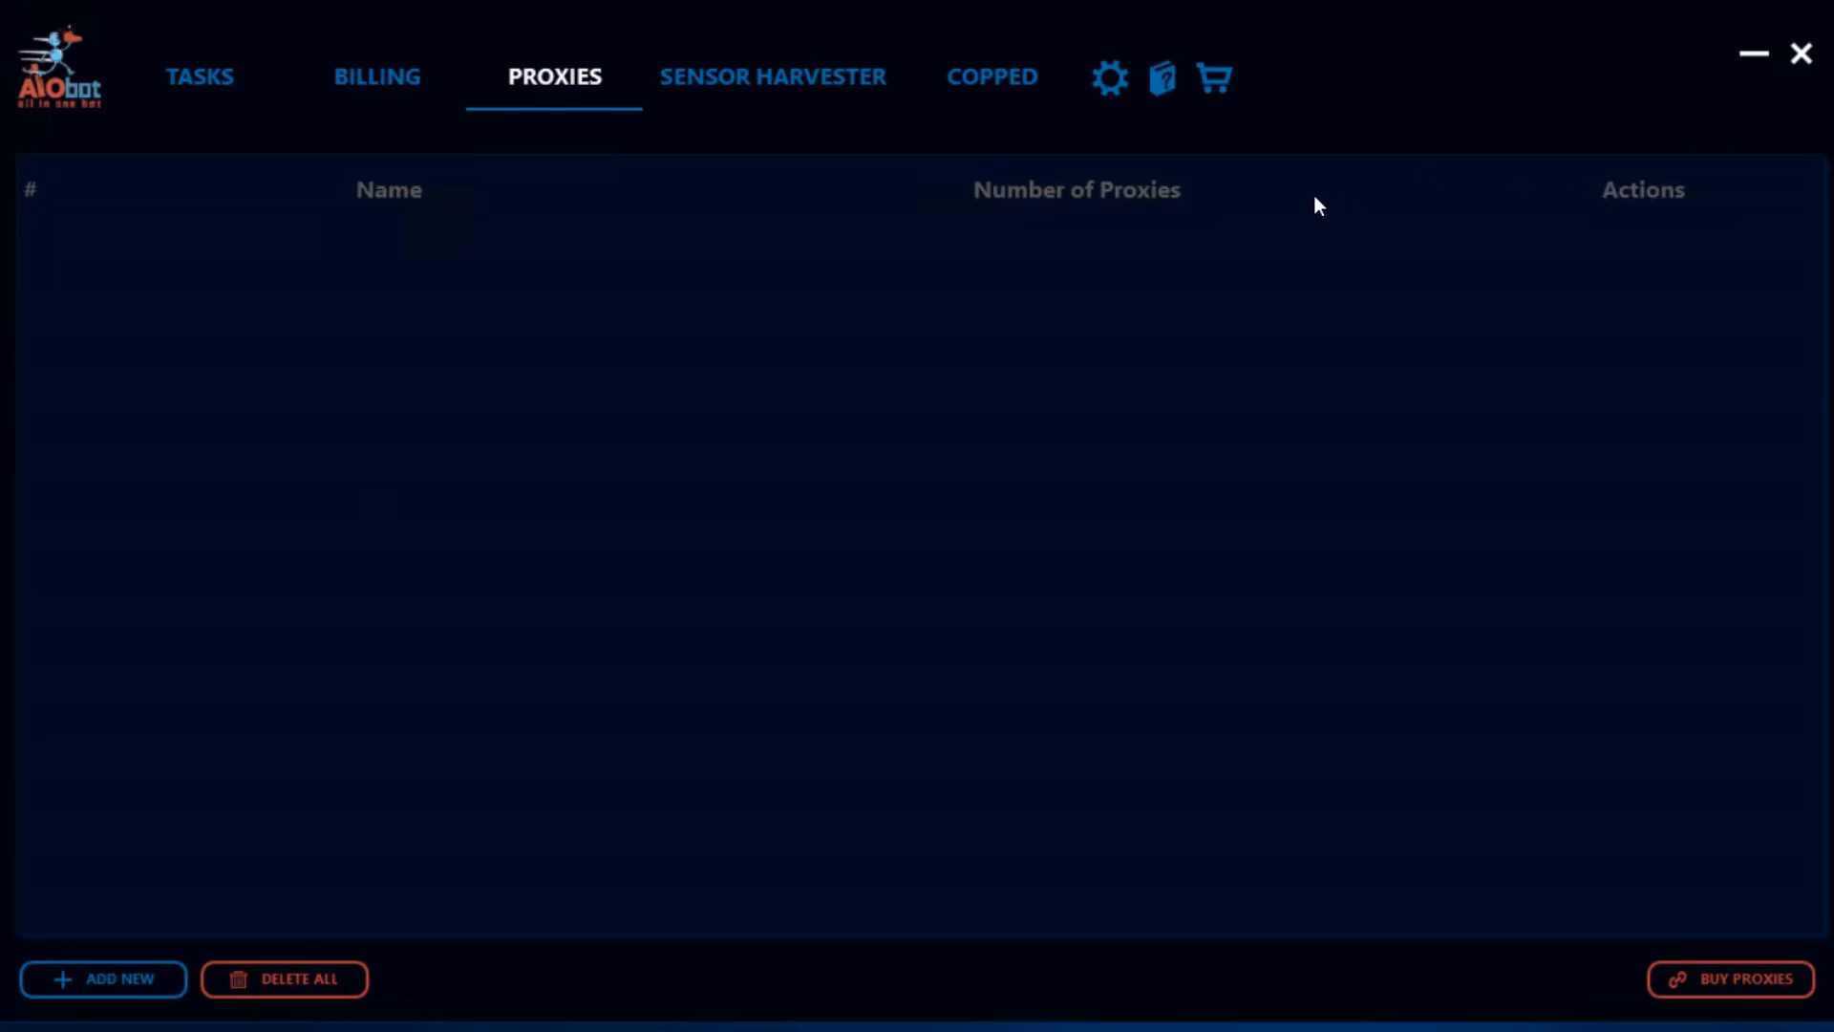
Start a new proxy list named 'Footsites Proxies'.
click(109, 980)
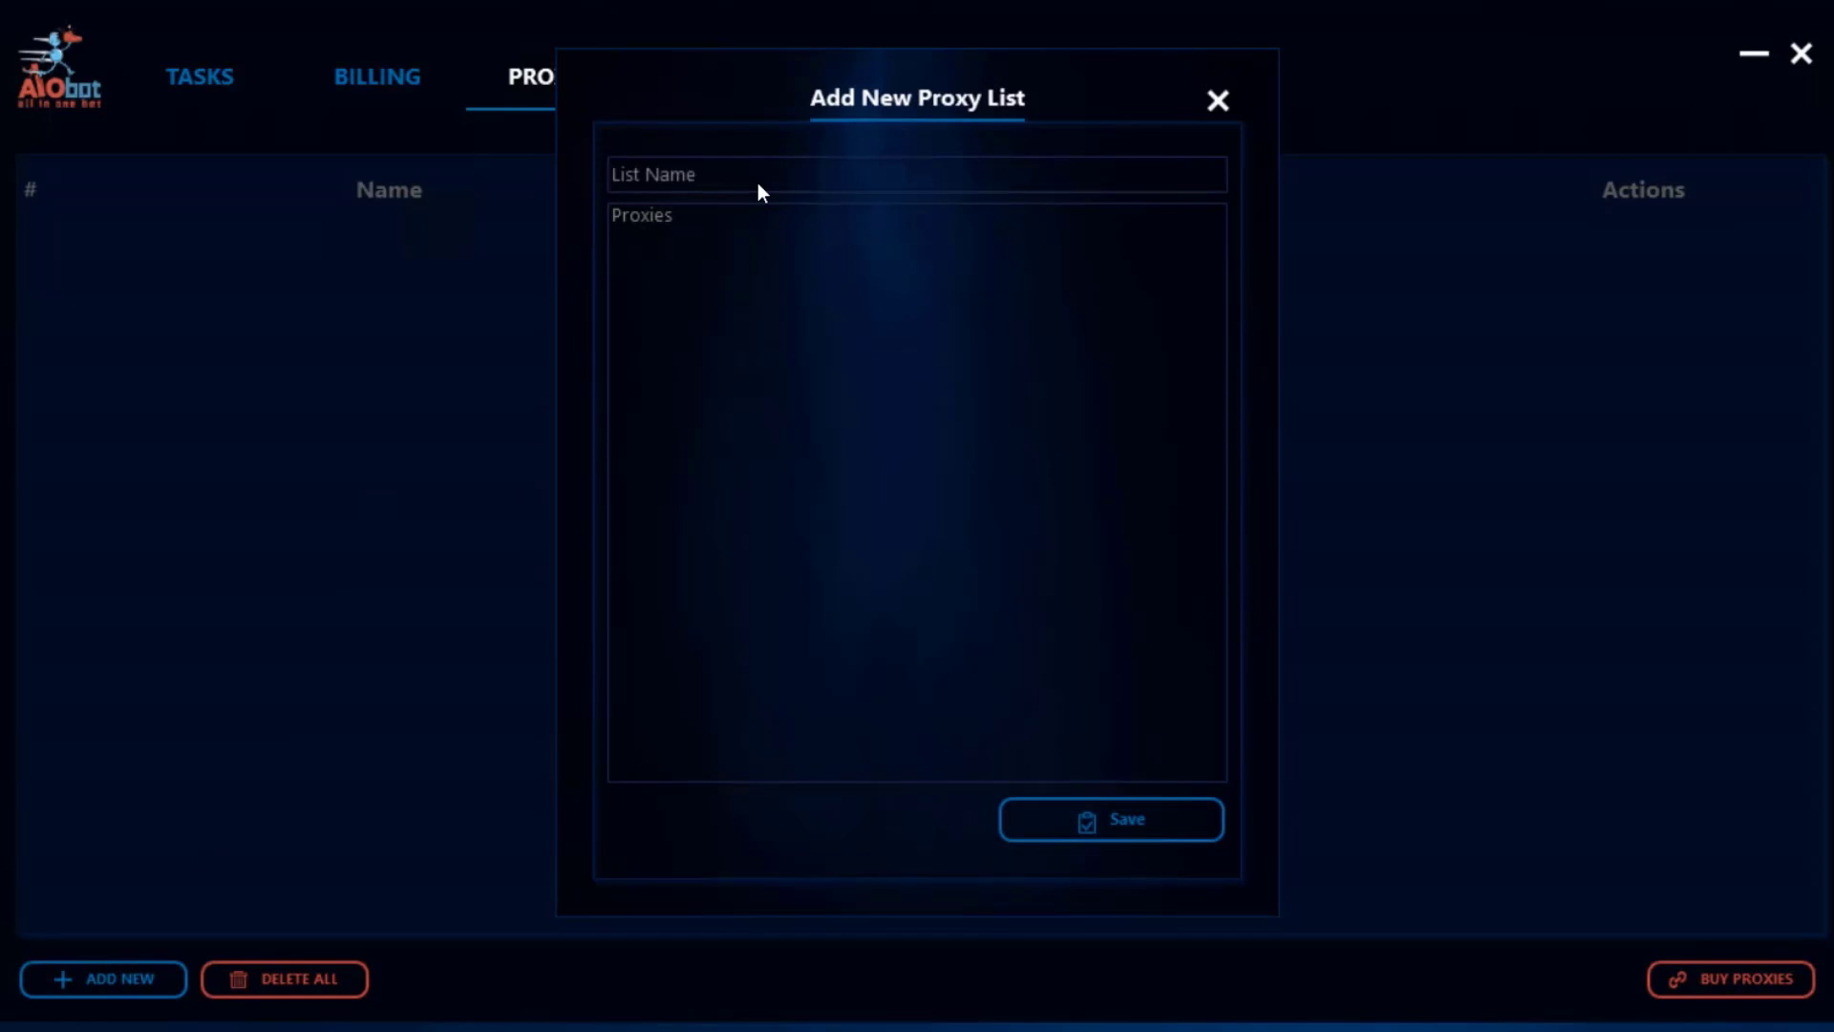
click(764, 277)
click(723, 86)
click(690, 173)
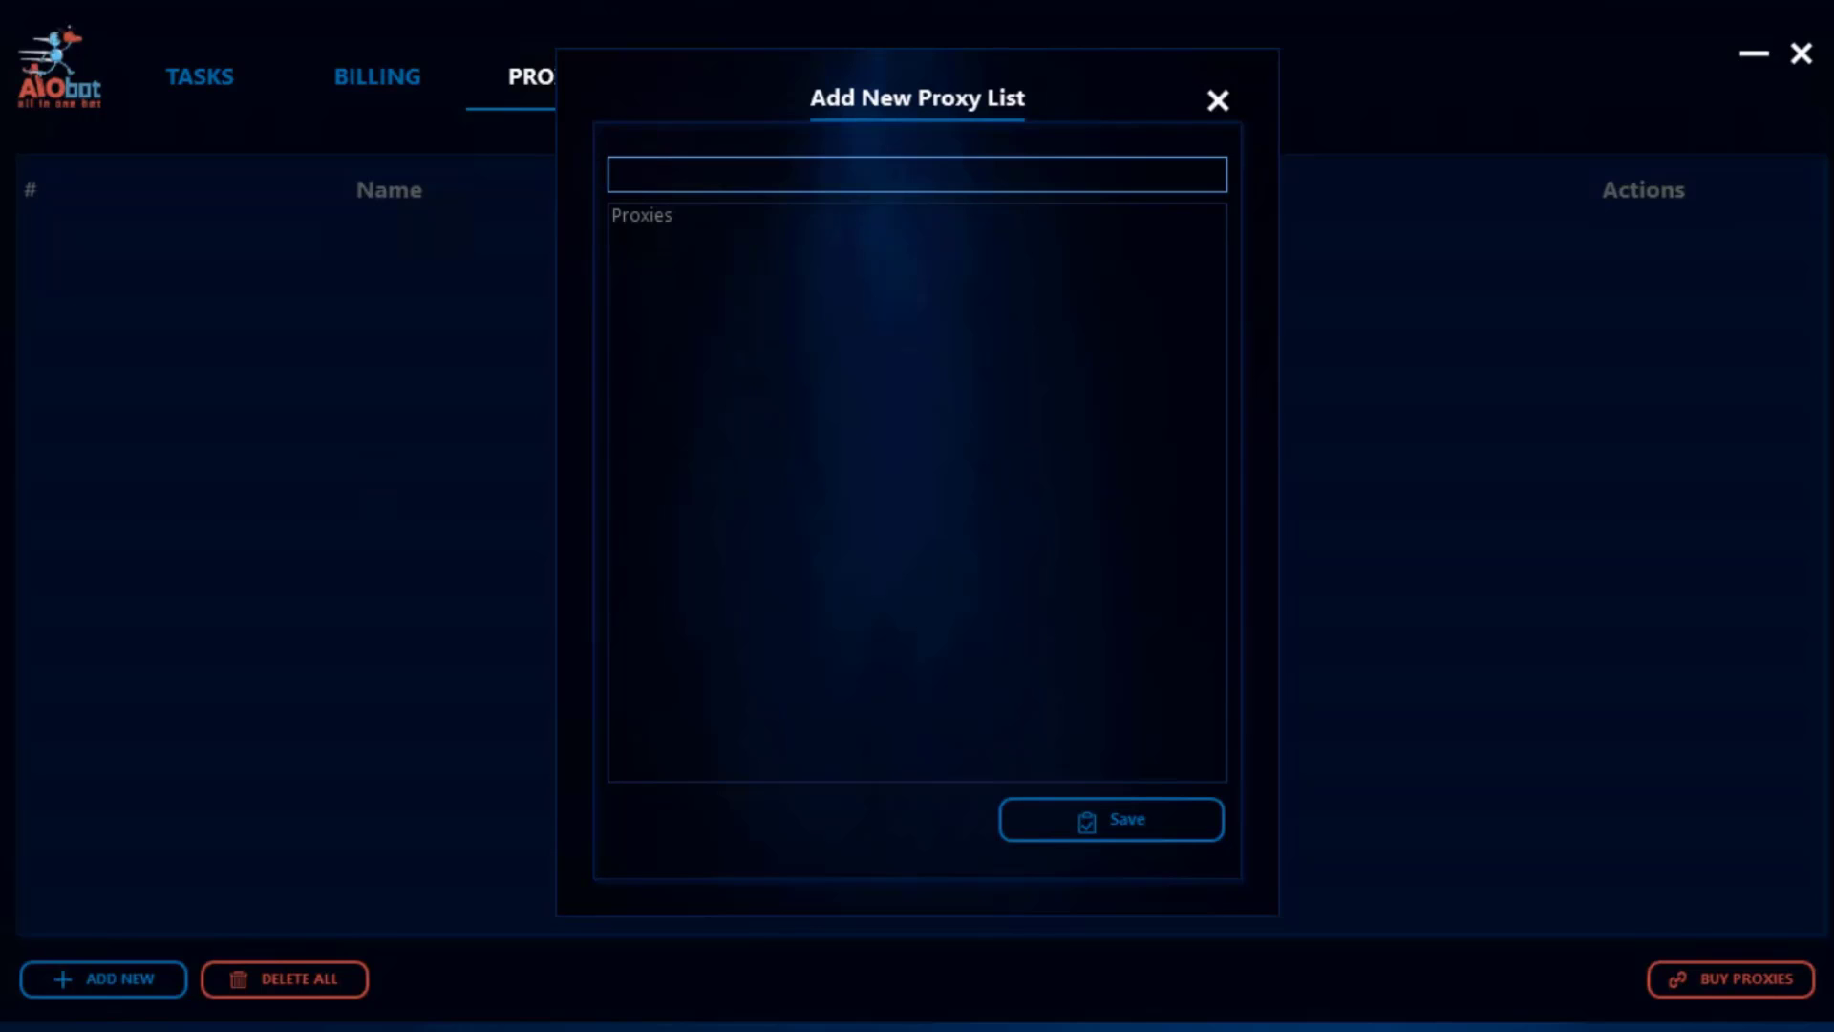
text(Footsites Proxies)
Cut the first five proxies from the Notepad file, paste them into the list, and save.
key(alt+Tab)
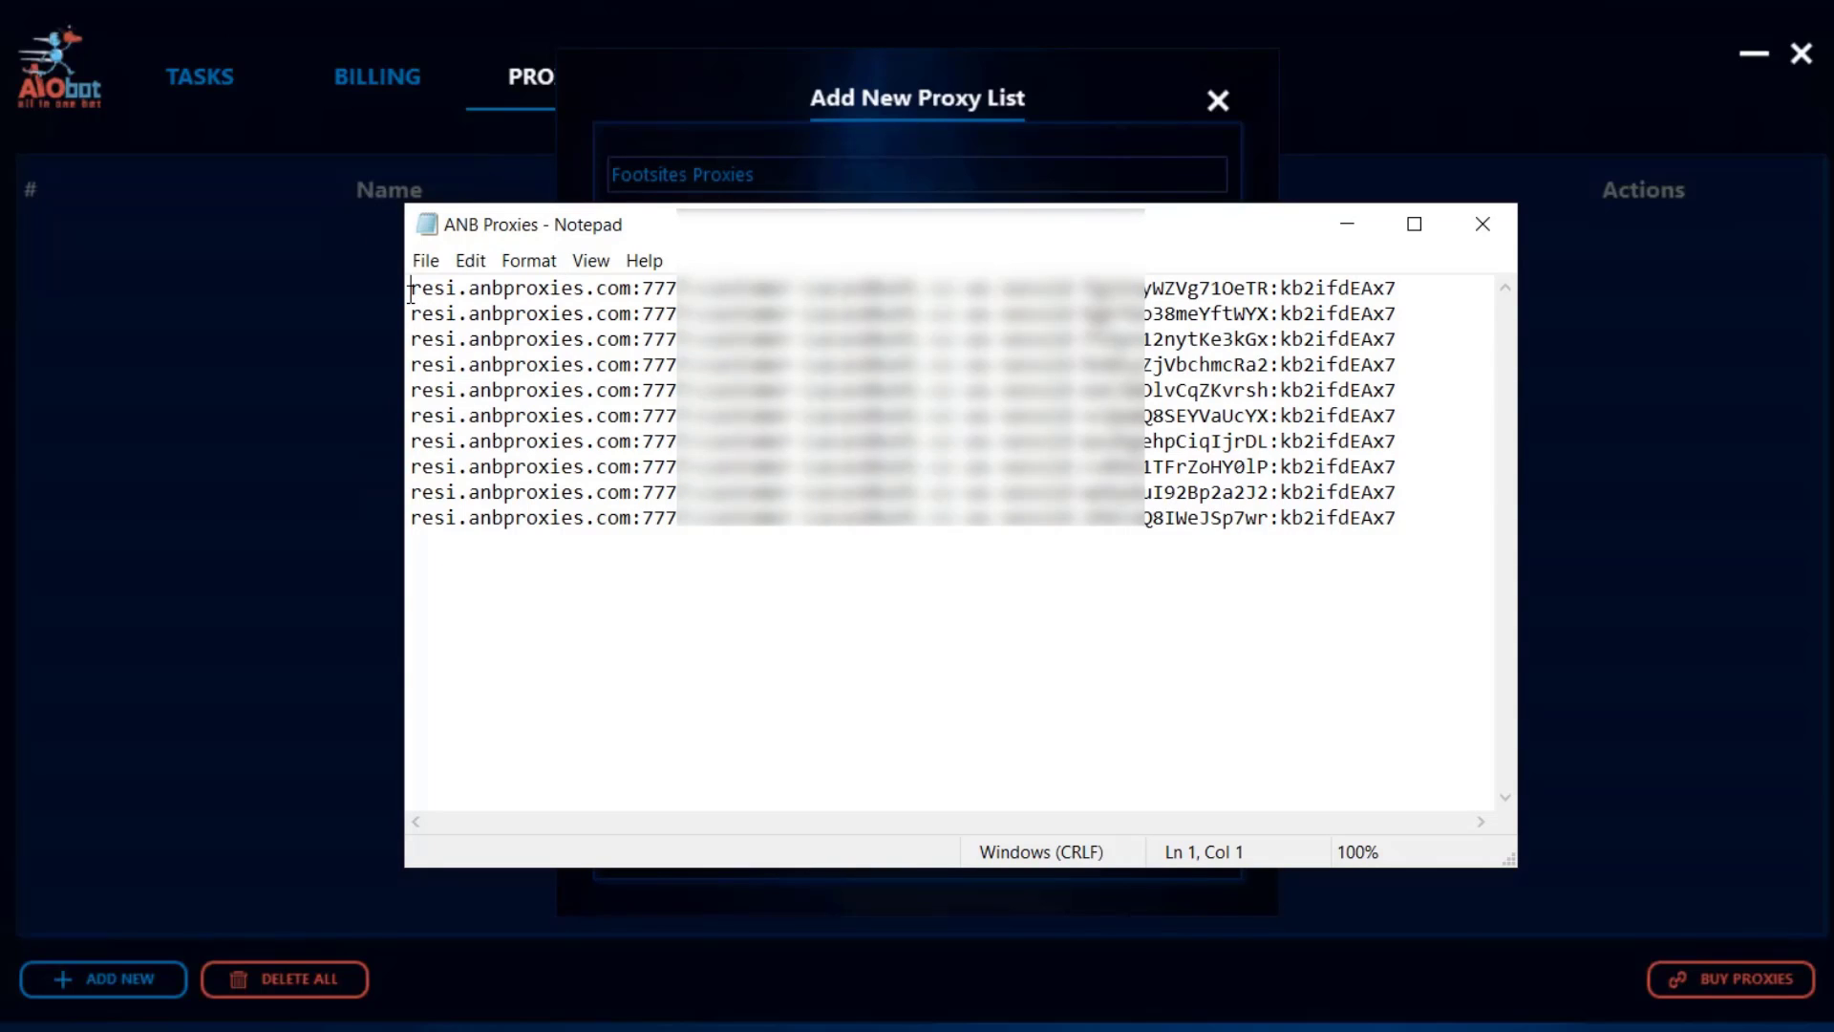
drag(410, 289, 1420, 393)
key(ctrl+x)
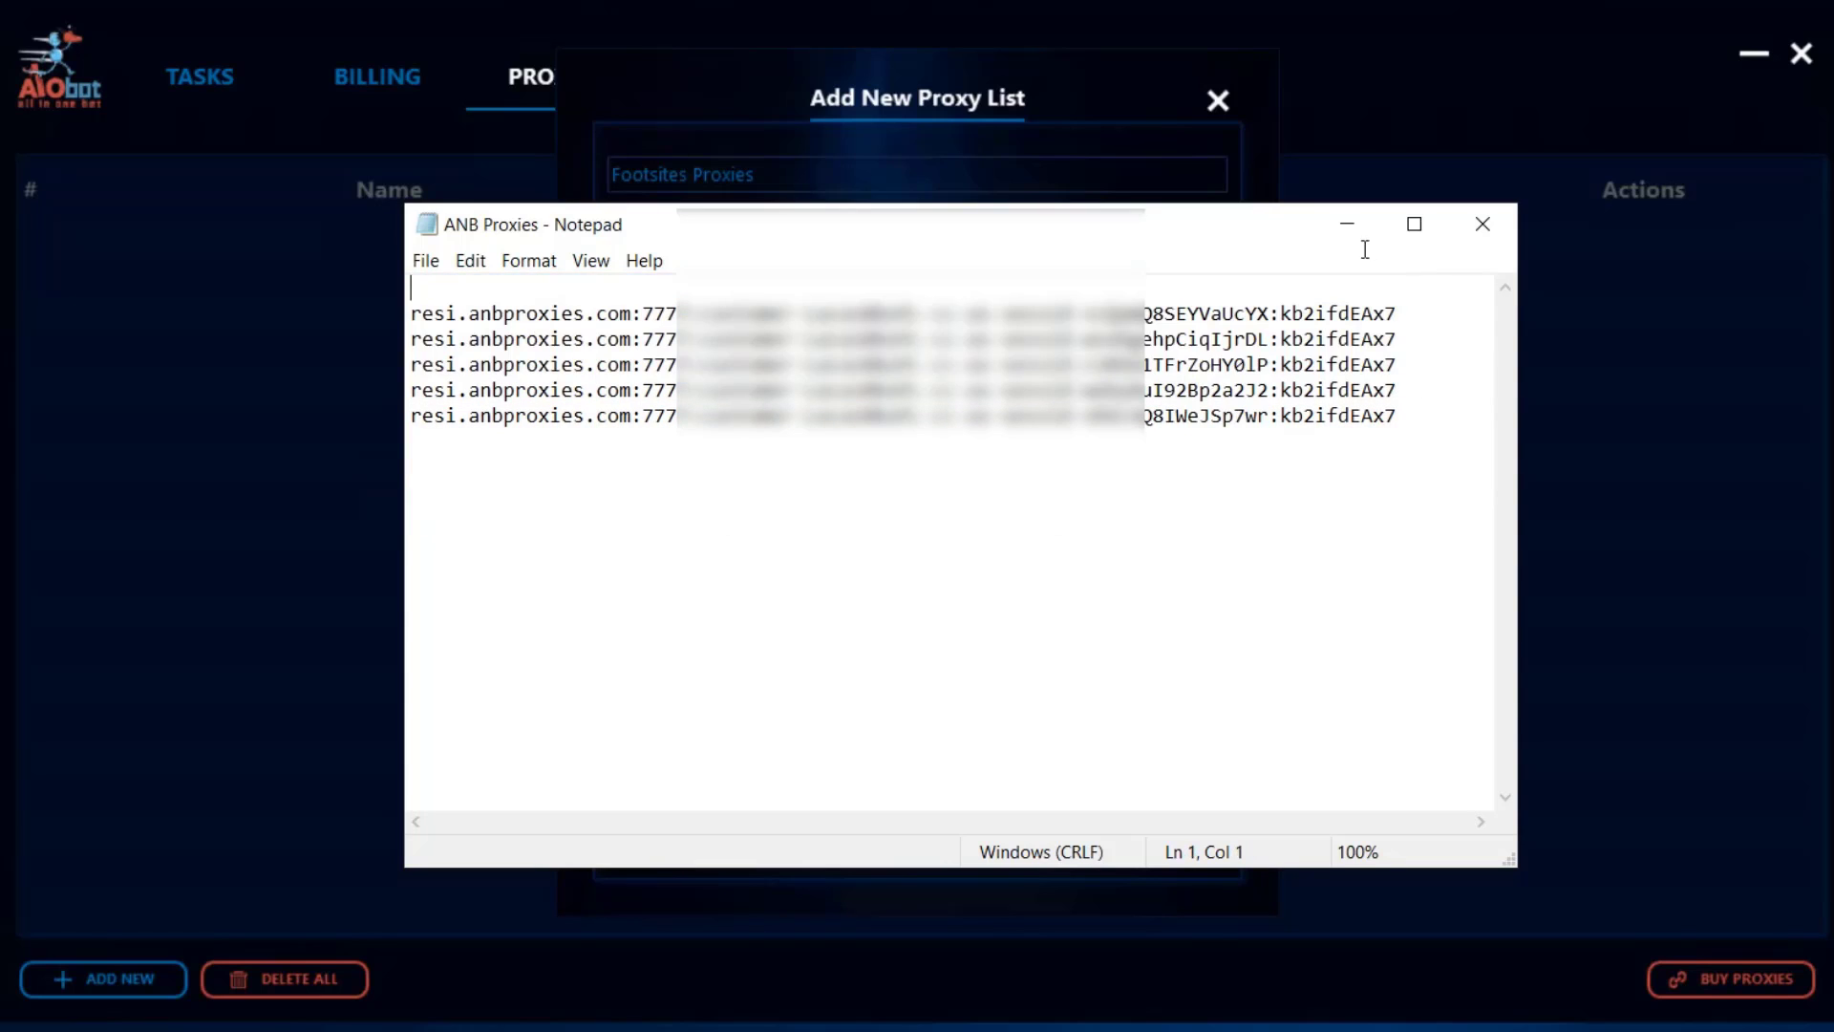
click(1346, 225)
key(Tab)
key(ctrl+v)
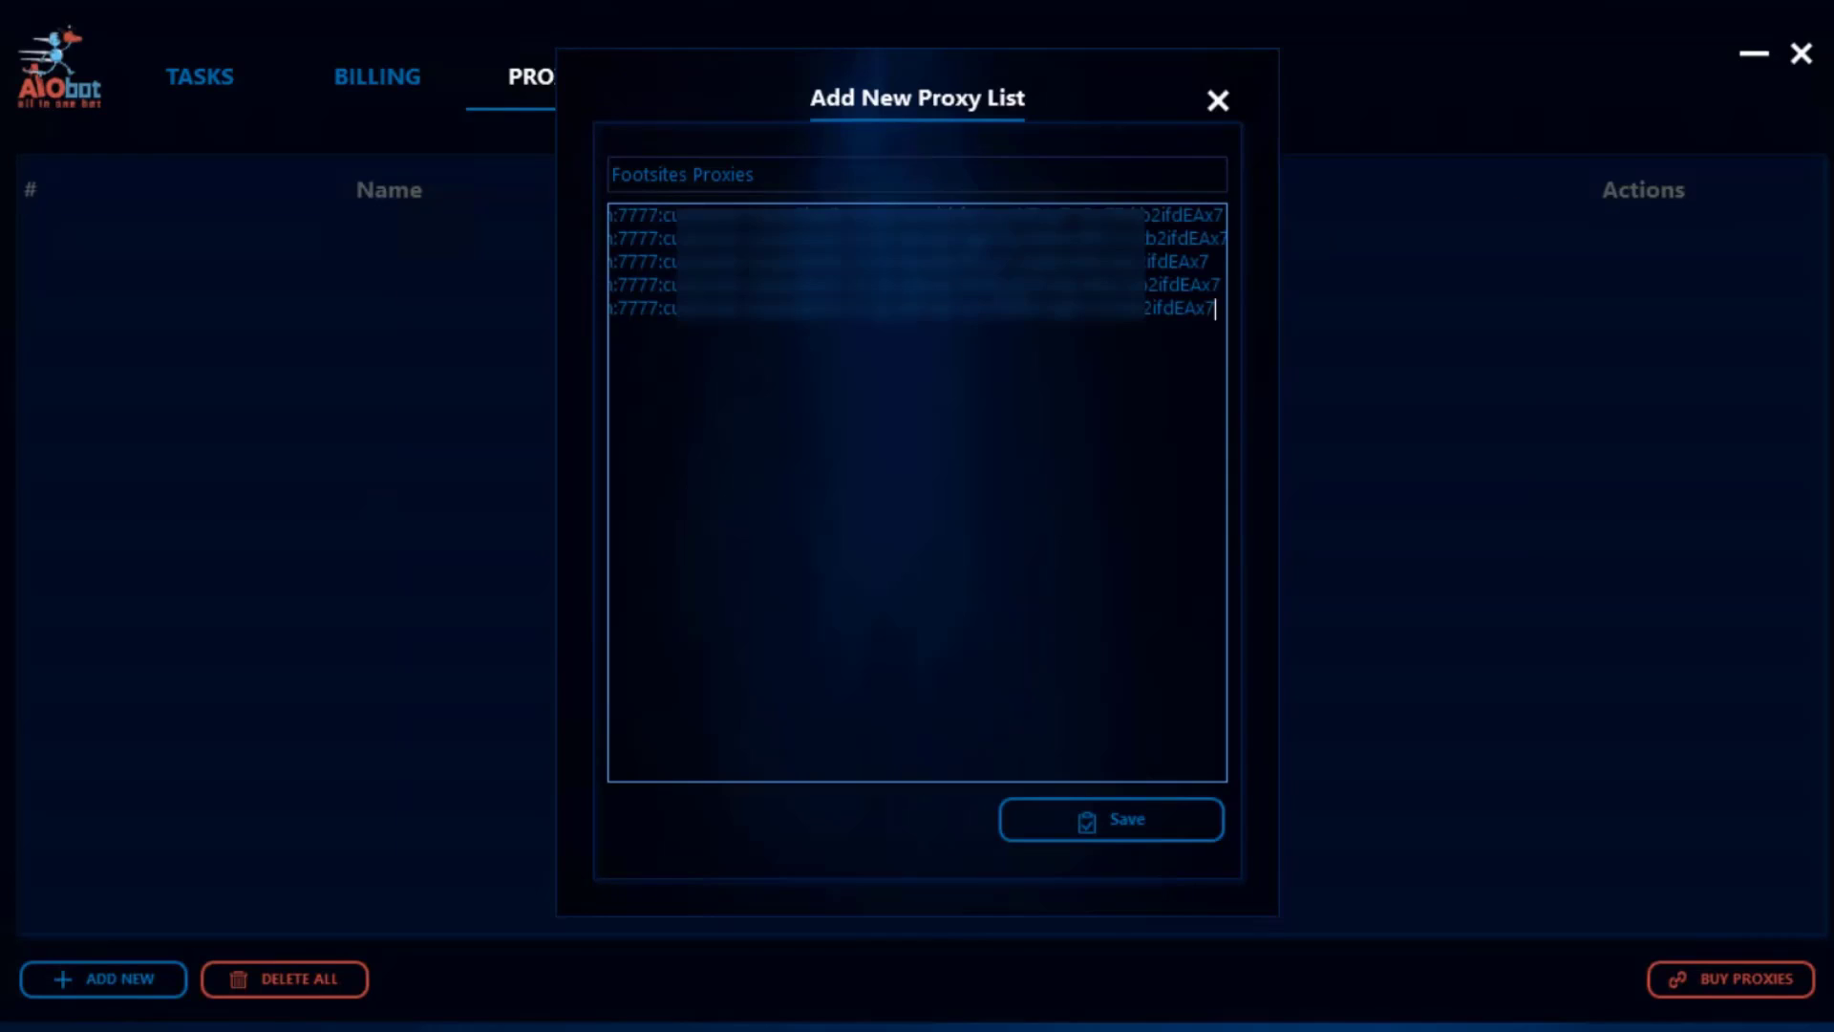
click(1115, 835)
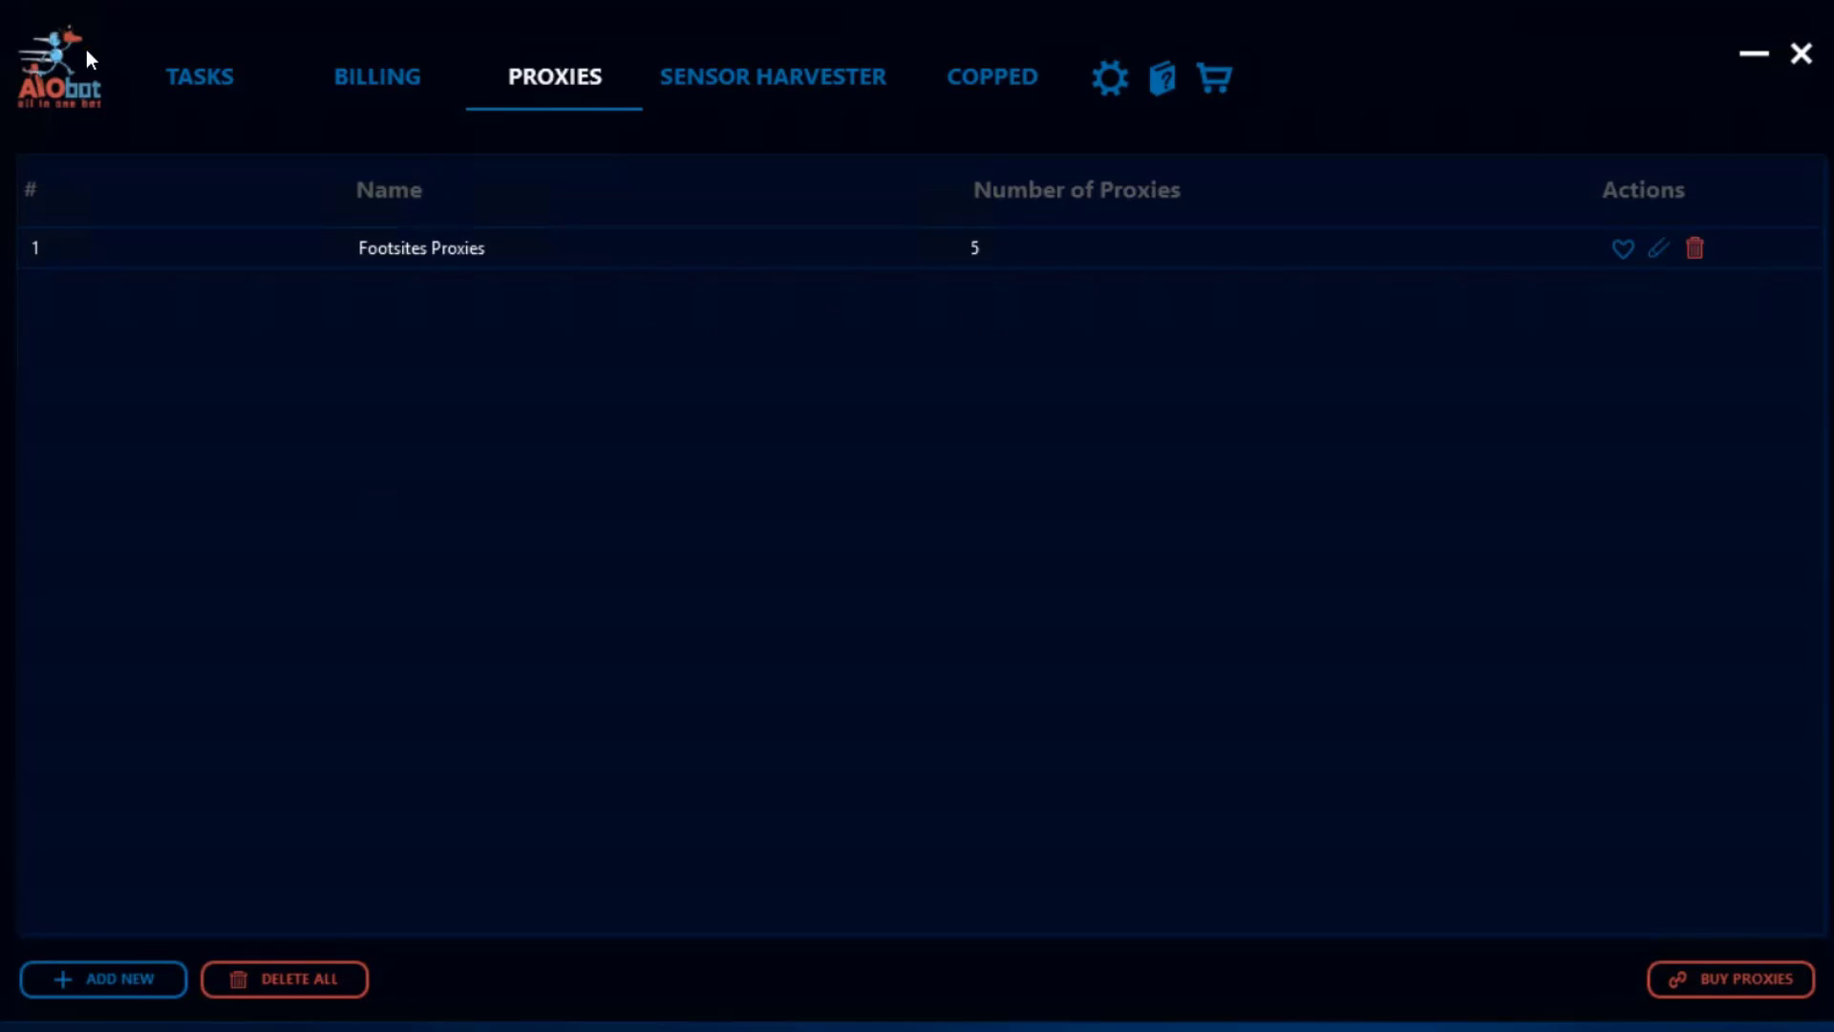
Start another new proxy list named 'Shopify Proxies'.
click(142, 980)
click(927, 189)
text(Shopify Proxies)
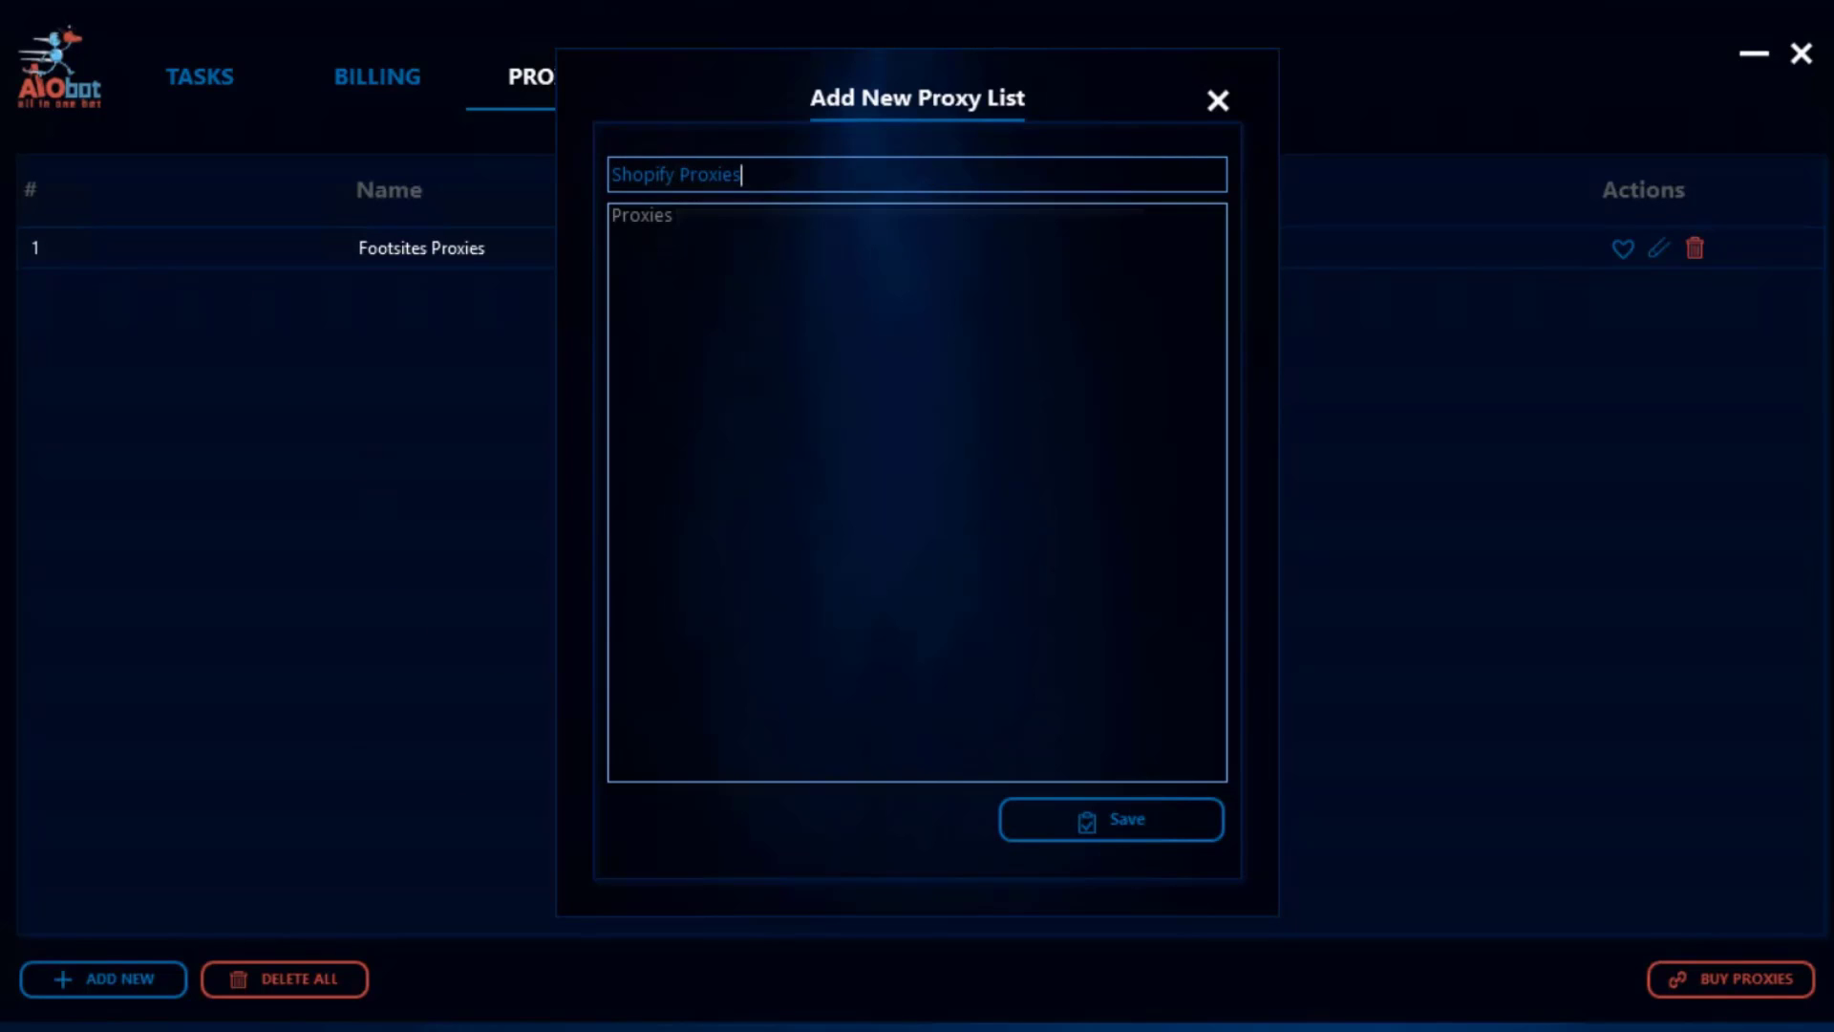
Move the remaining five proxies from Notepad into the list and save it.
key(alt+Tab)
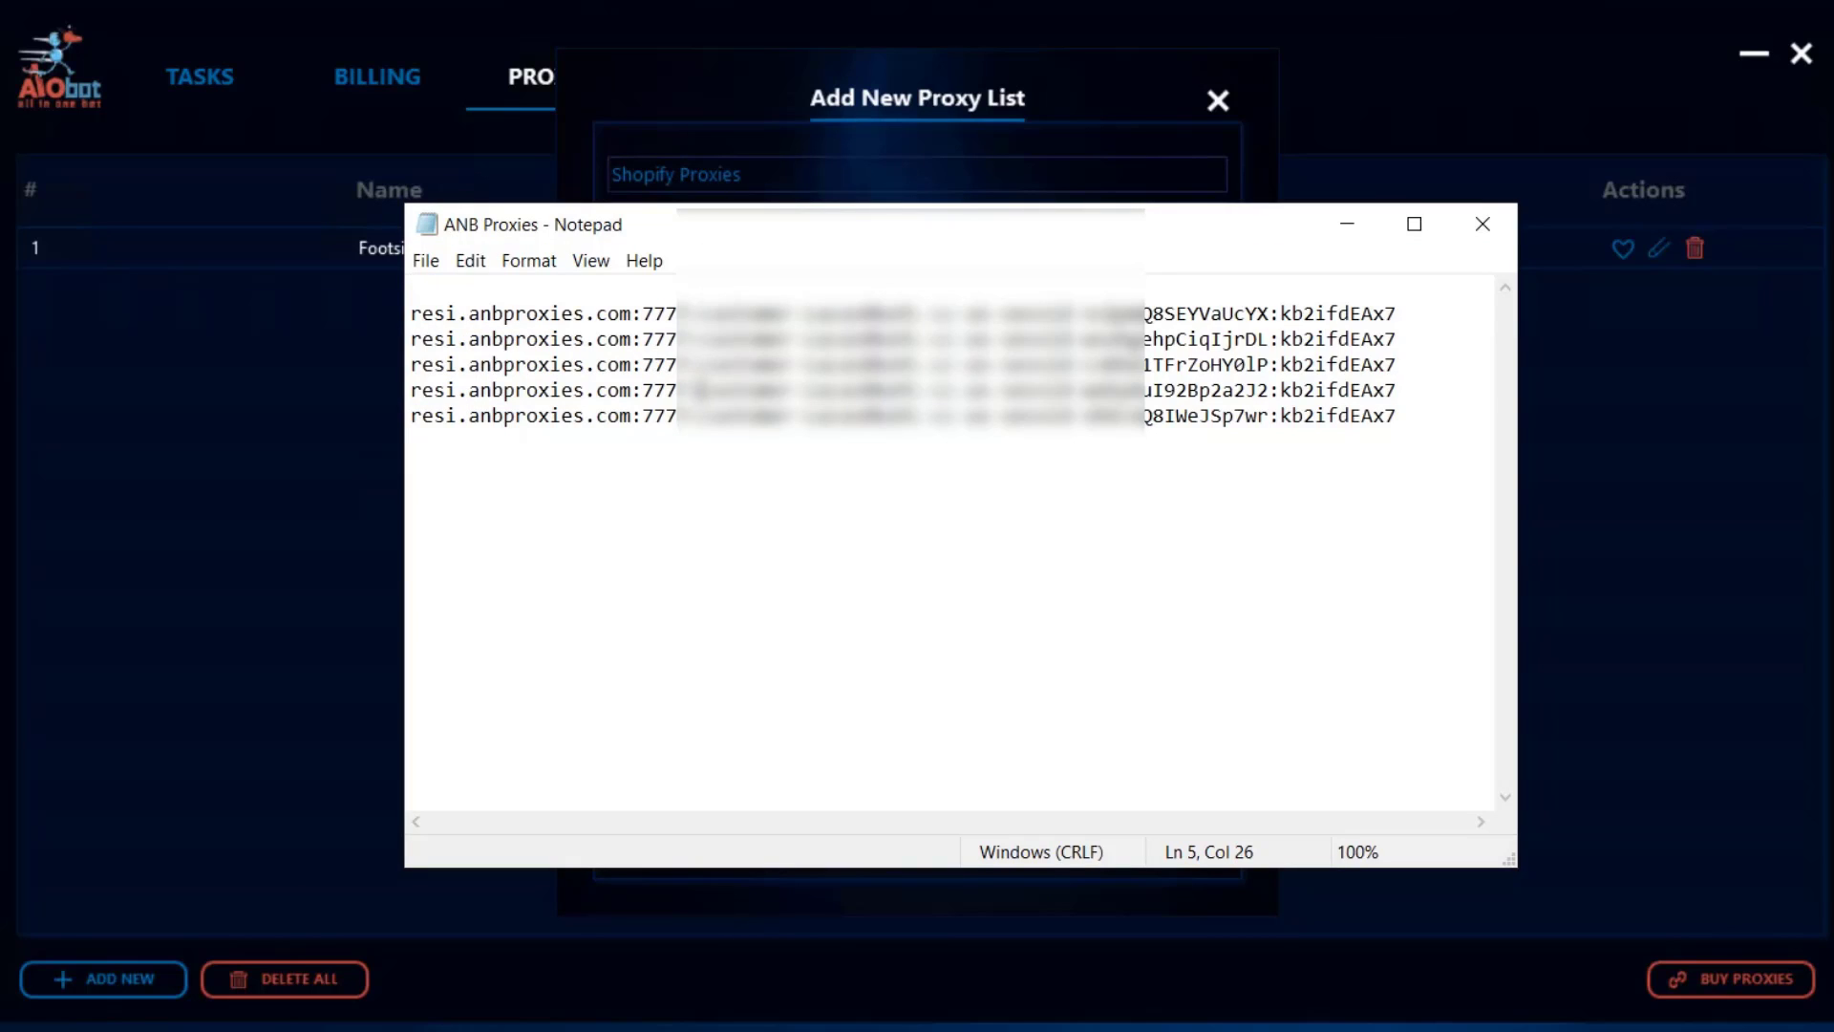
key(ctrl+a)
key(ctrl+x)
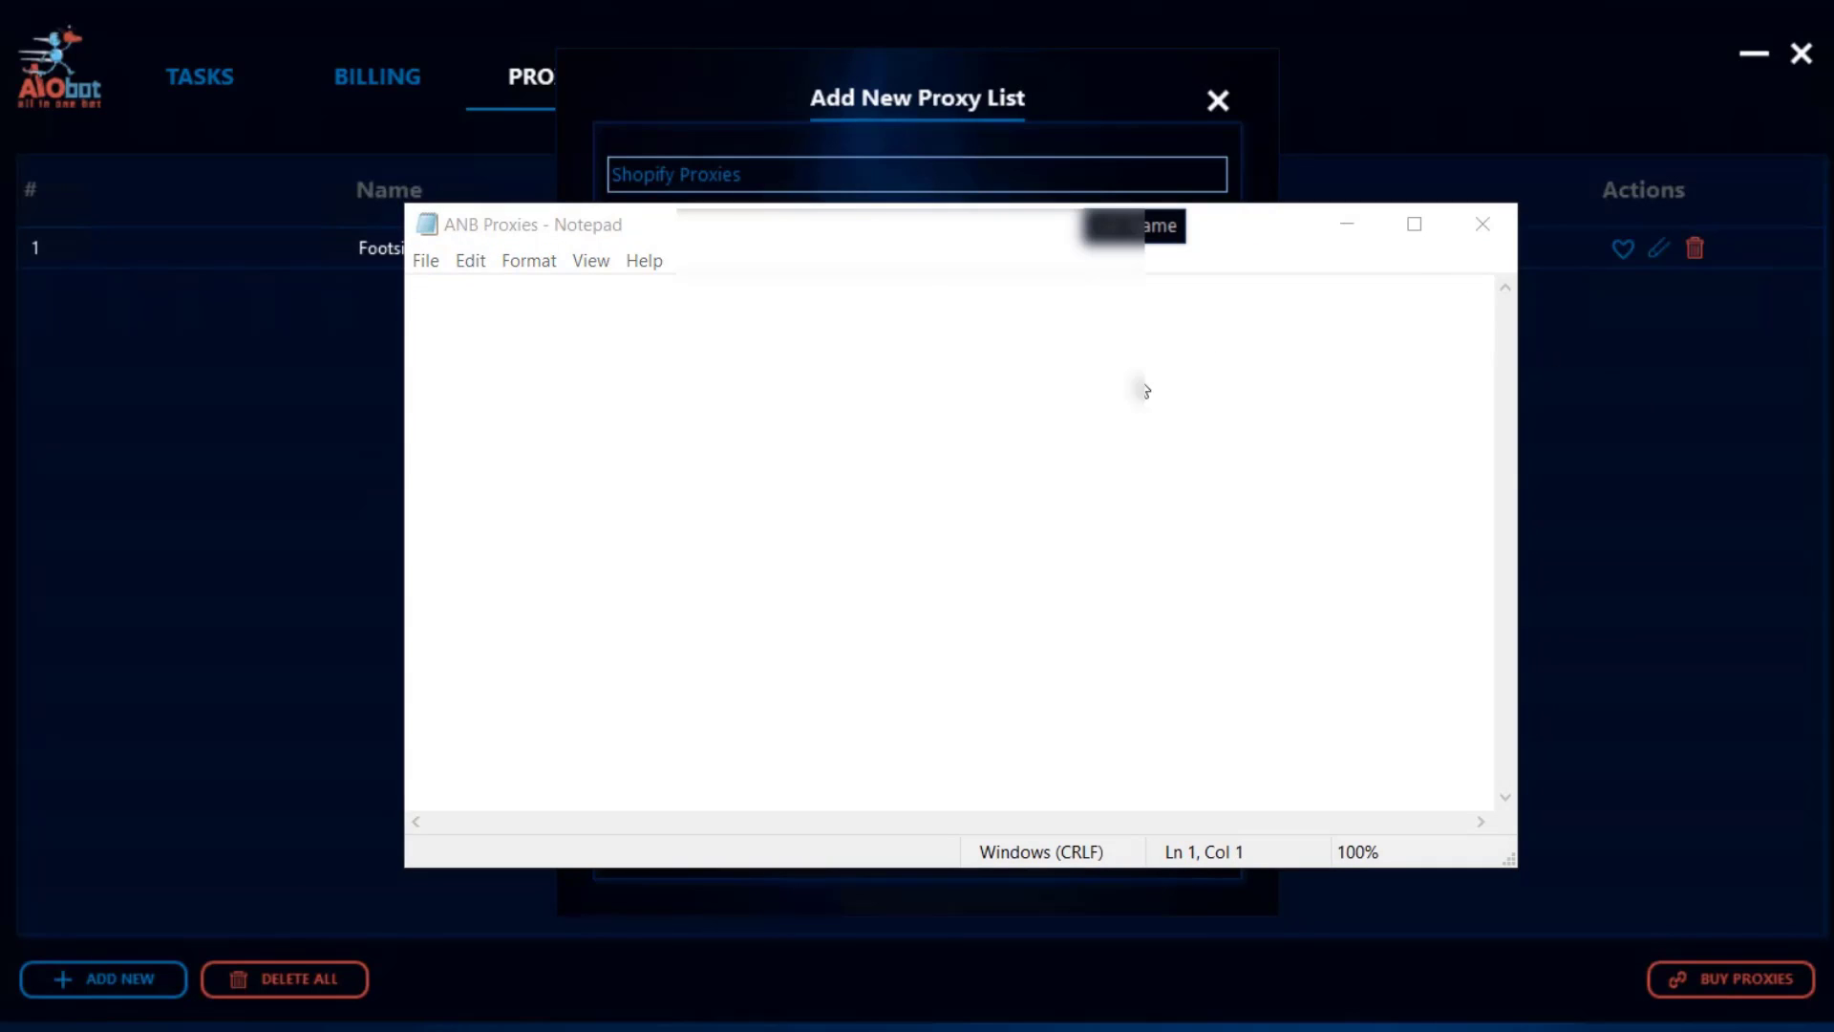
click(1096, 127)
click(862, 238)
key(ctrl+v)
click(1109, 838)
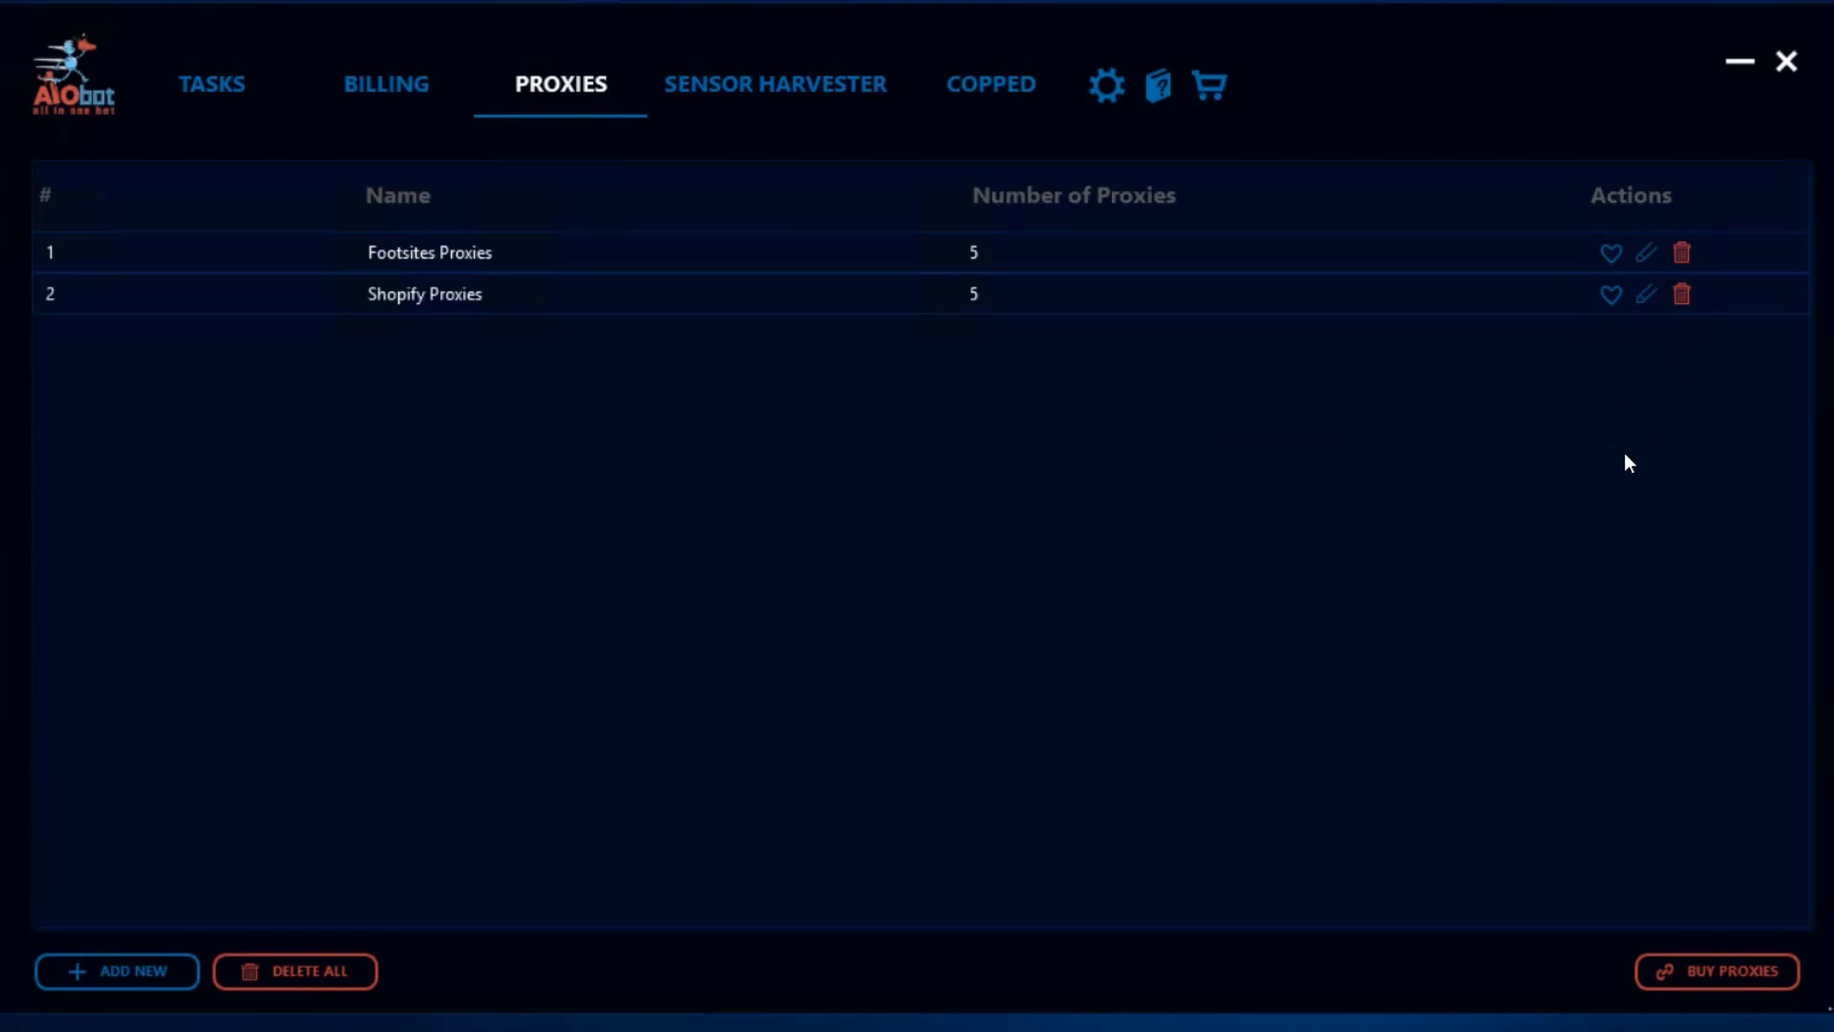
click(1644, 255)
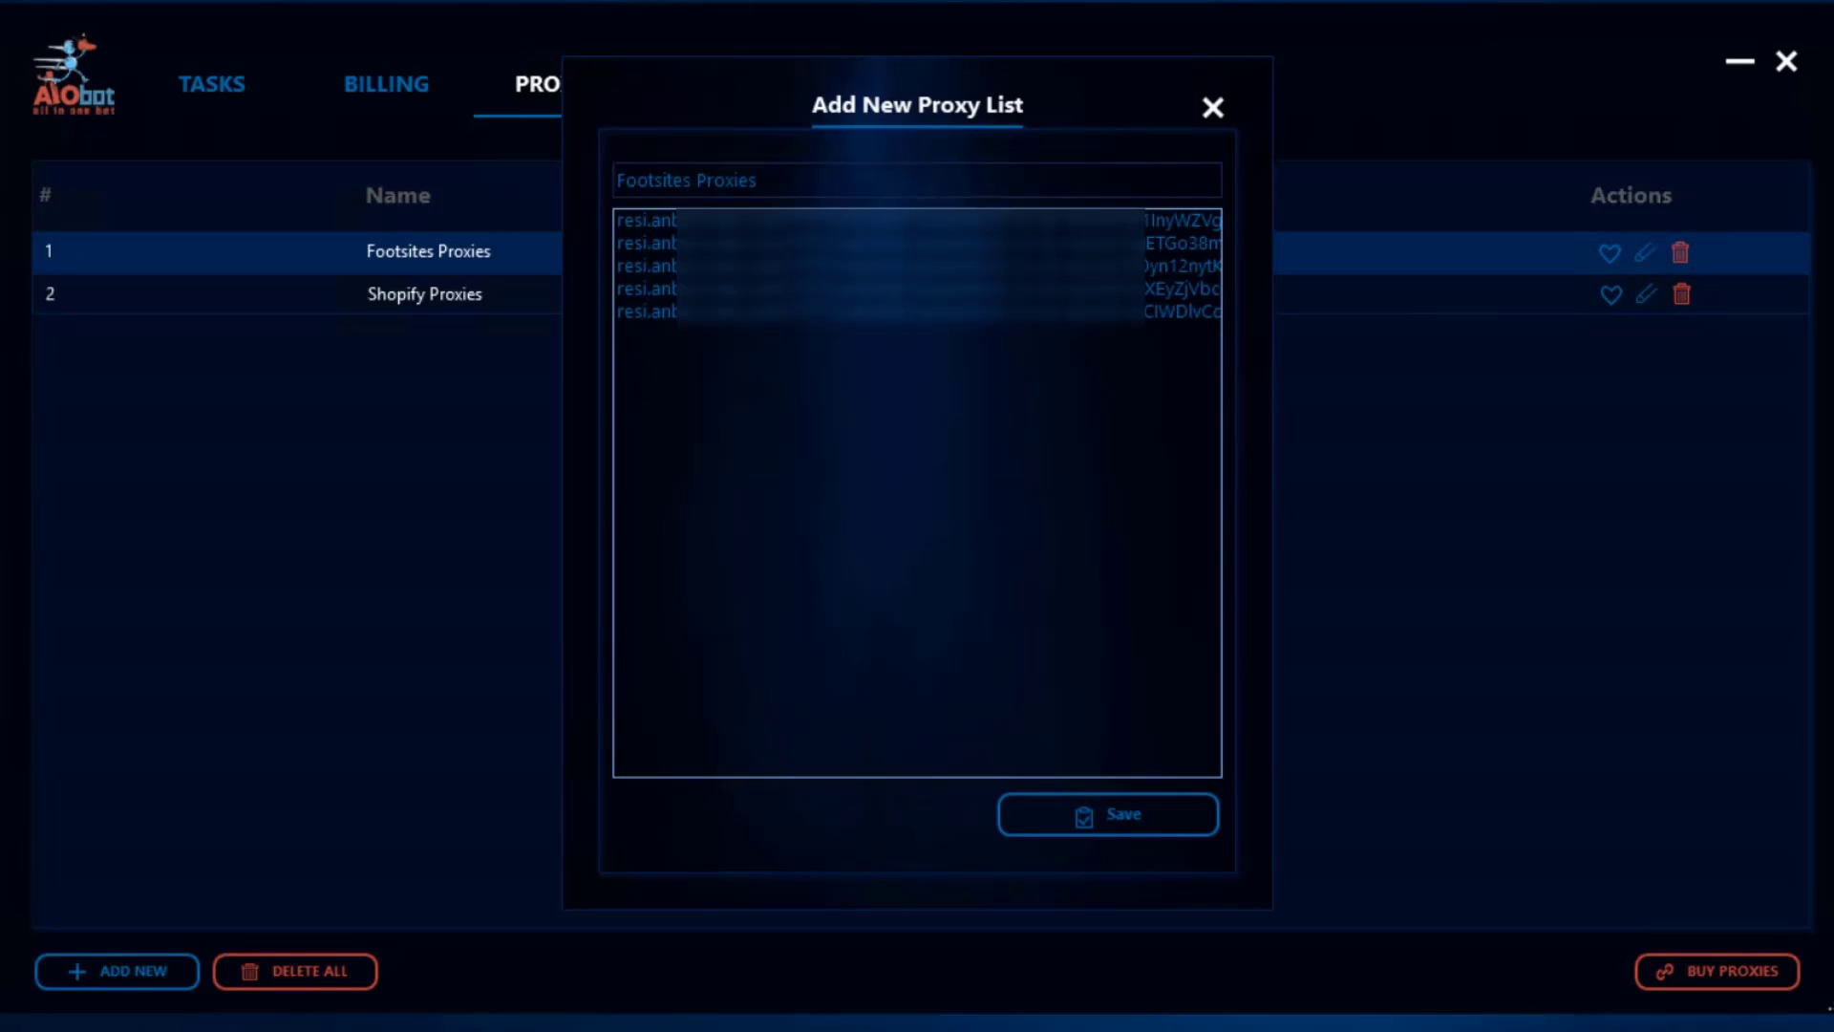
click(1214, 109)
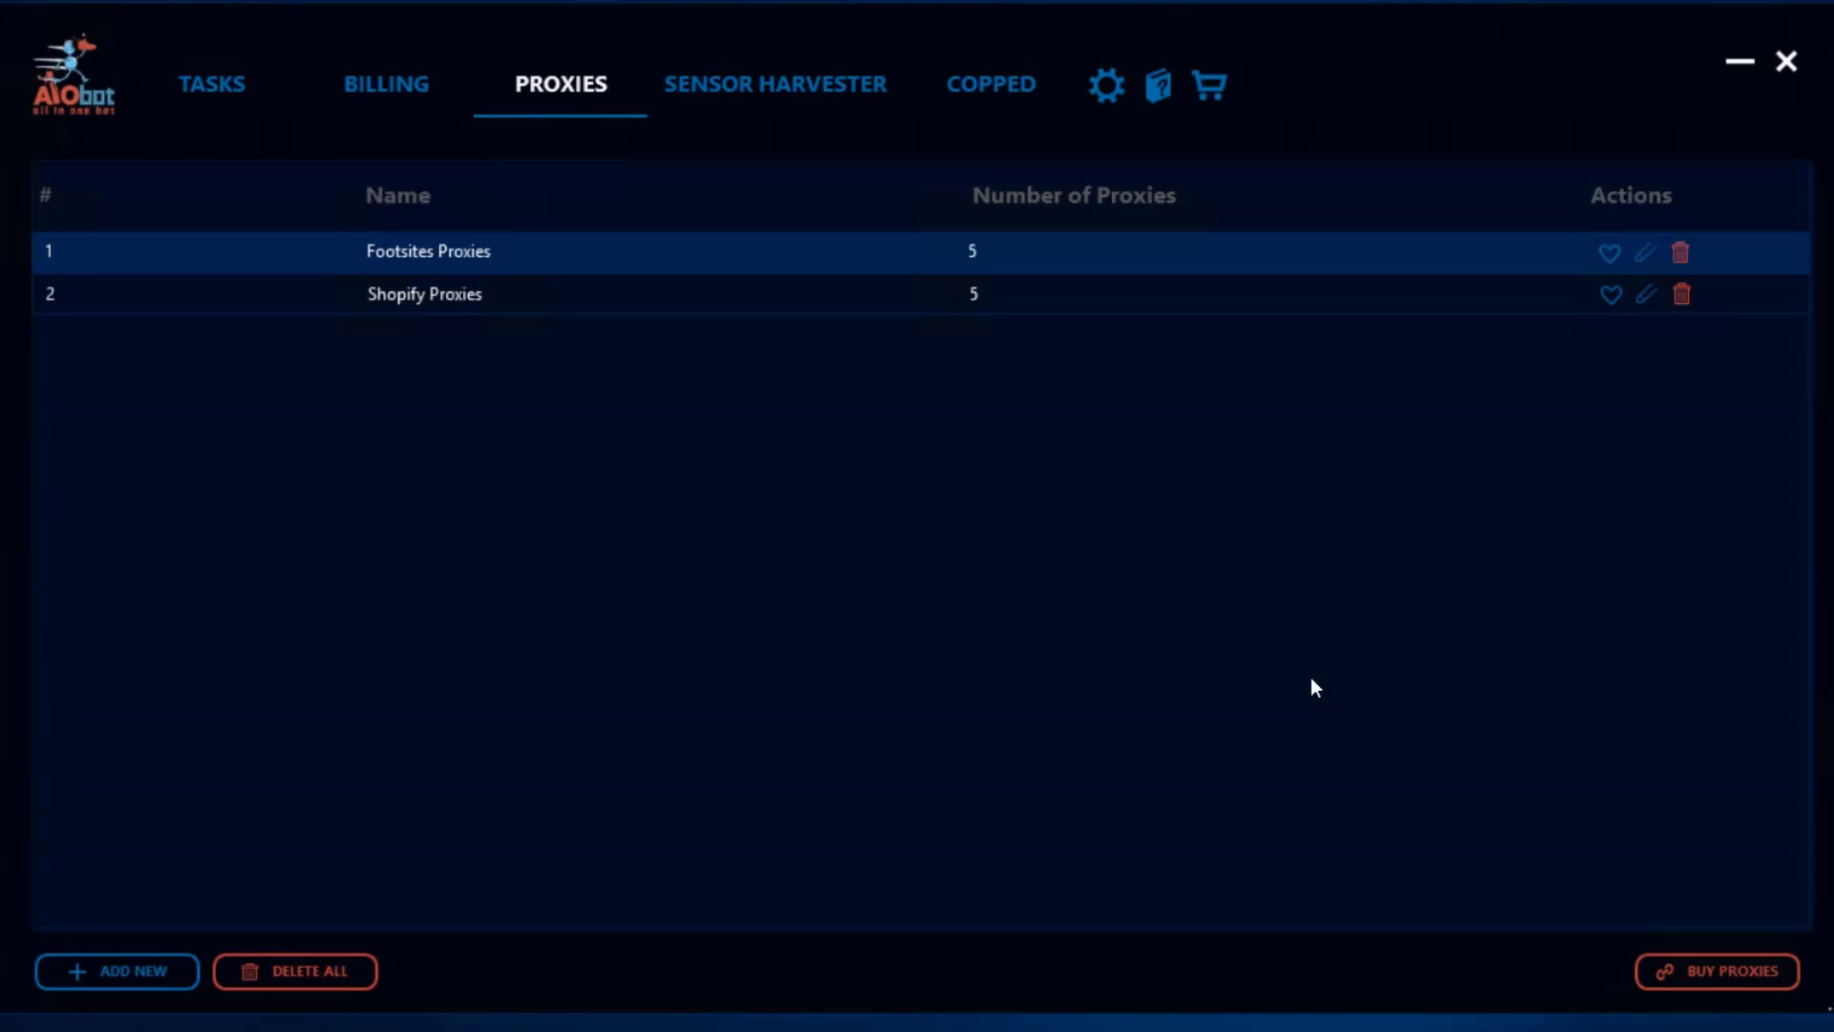
Start a new Footsites task from the Tasks page.
click(230, 95)
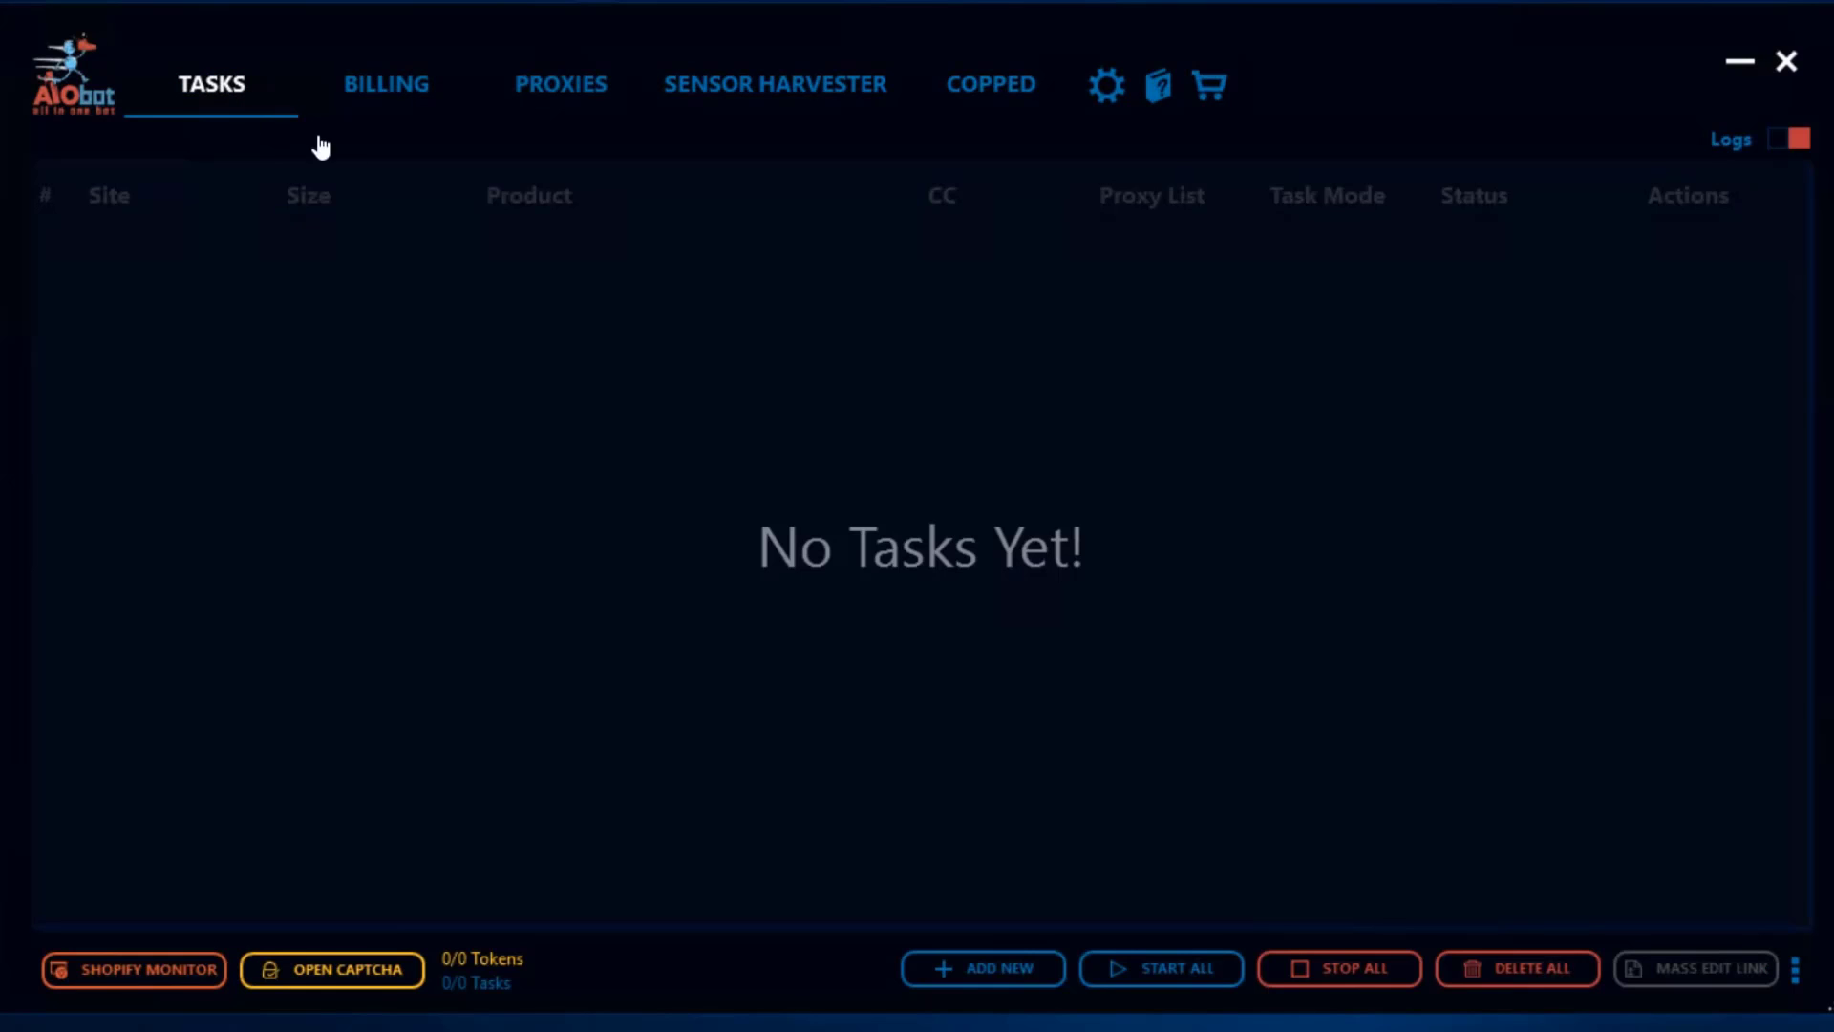
click(985, 968)
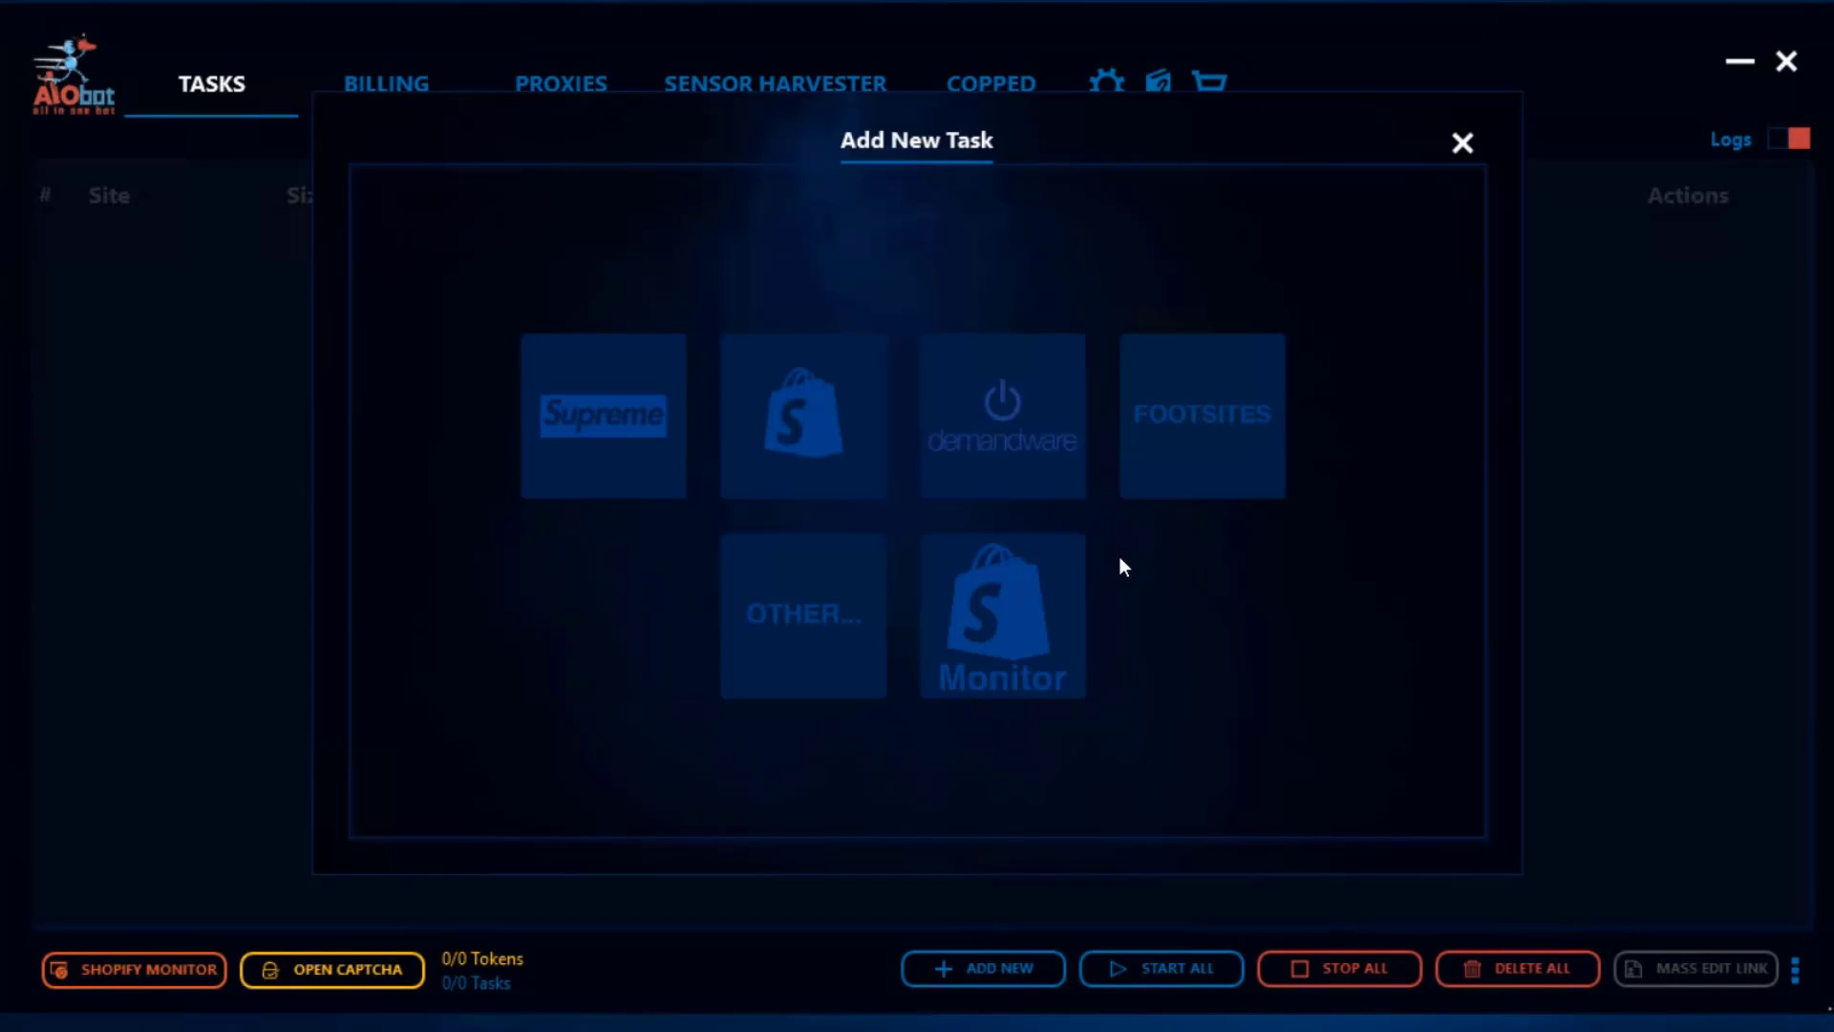
click(1163, 440)
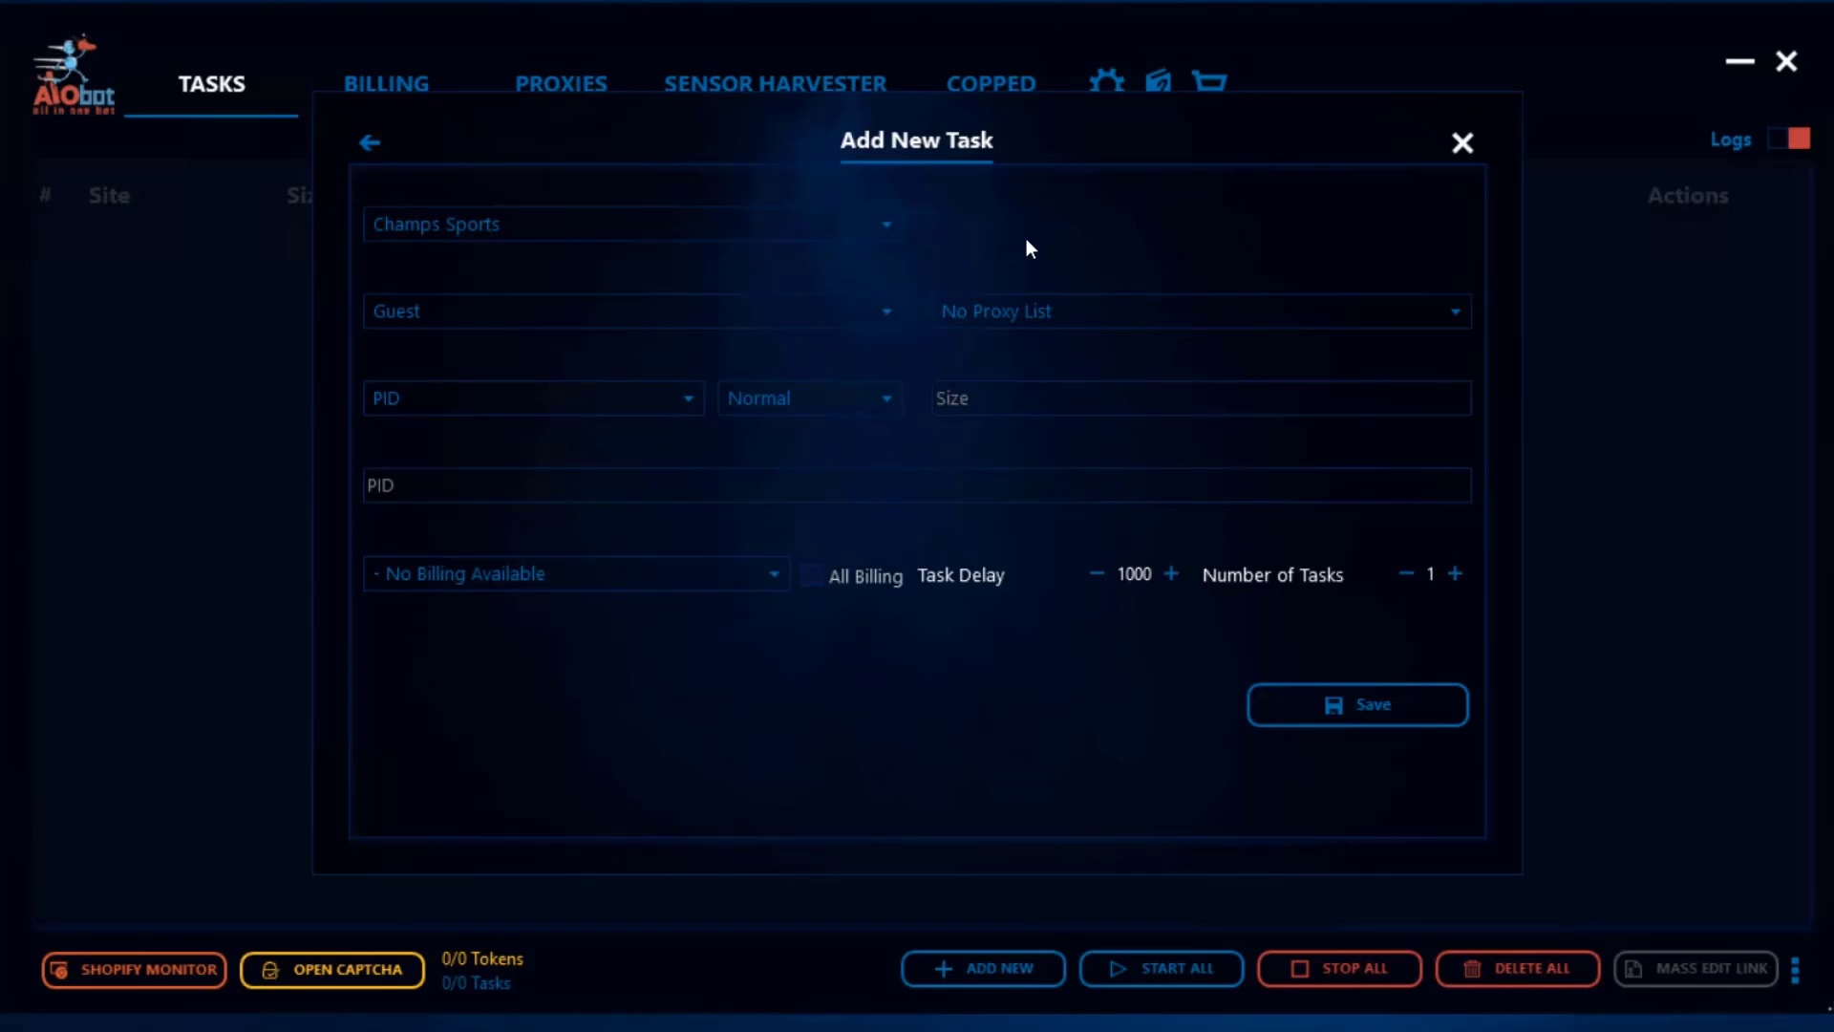
Assign Footsites Proxies to the task, then set the proxy list back to none.
click(1069, 323)
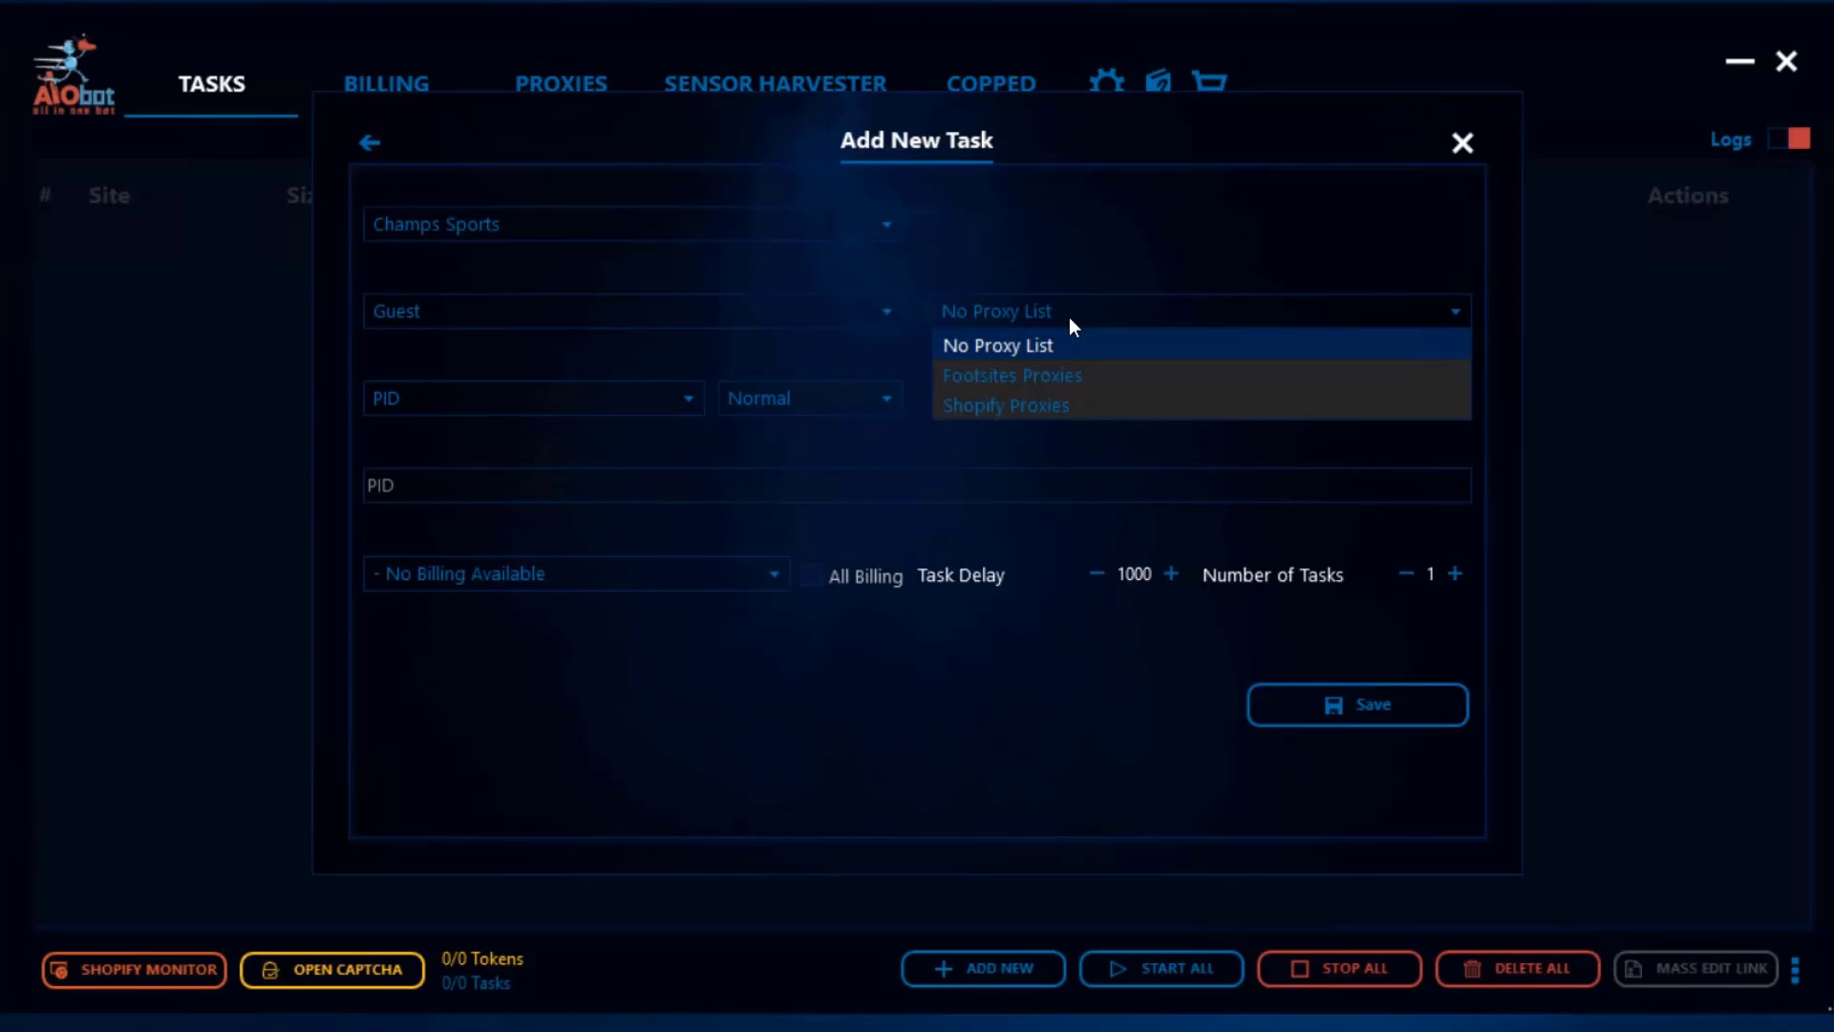
click(1041, 382)
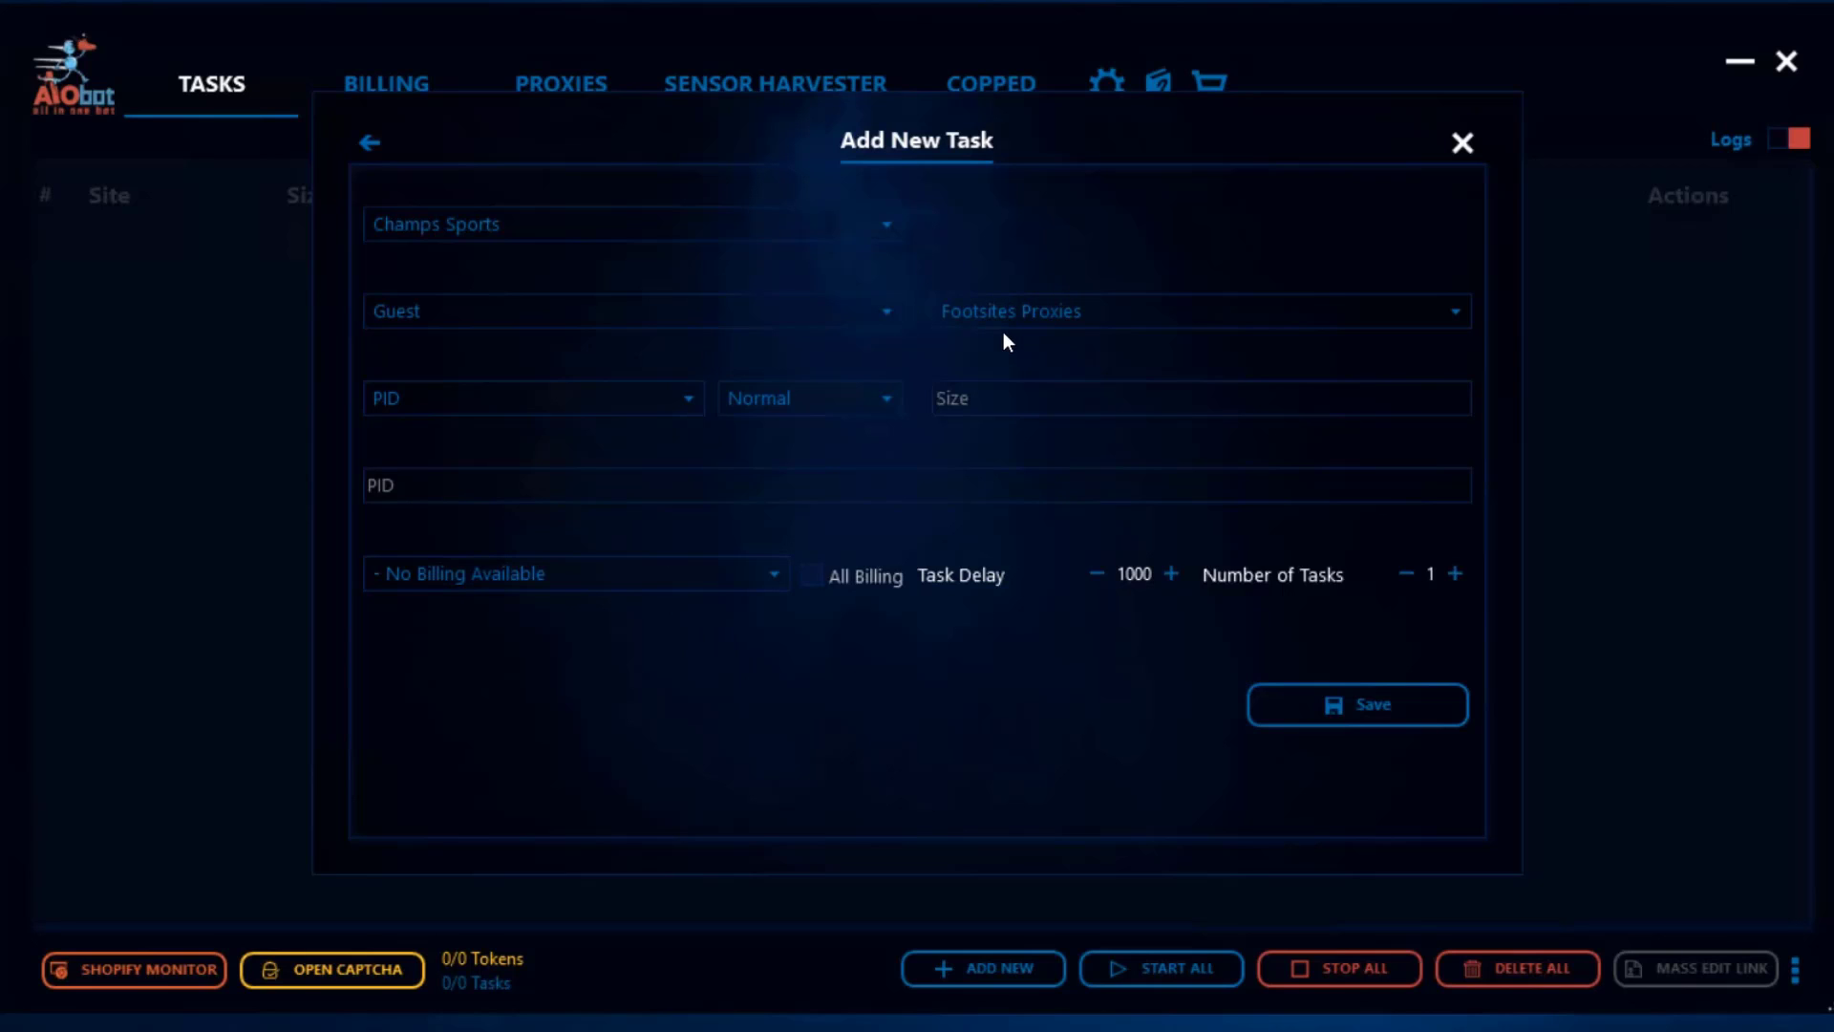
click(1086, 313)
click(1069, 345)
Switch the new task to a Shopify task with DTLR as the store.
click(368, 148)
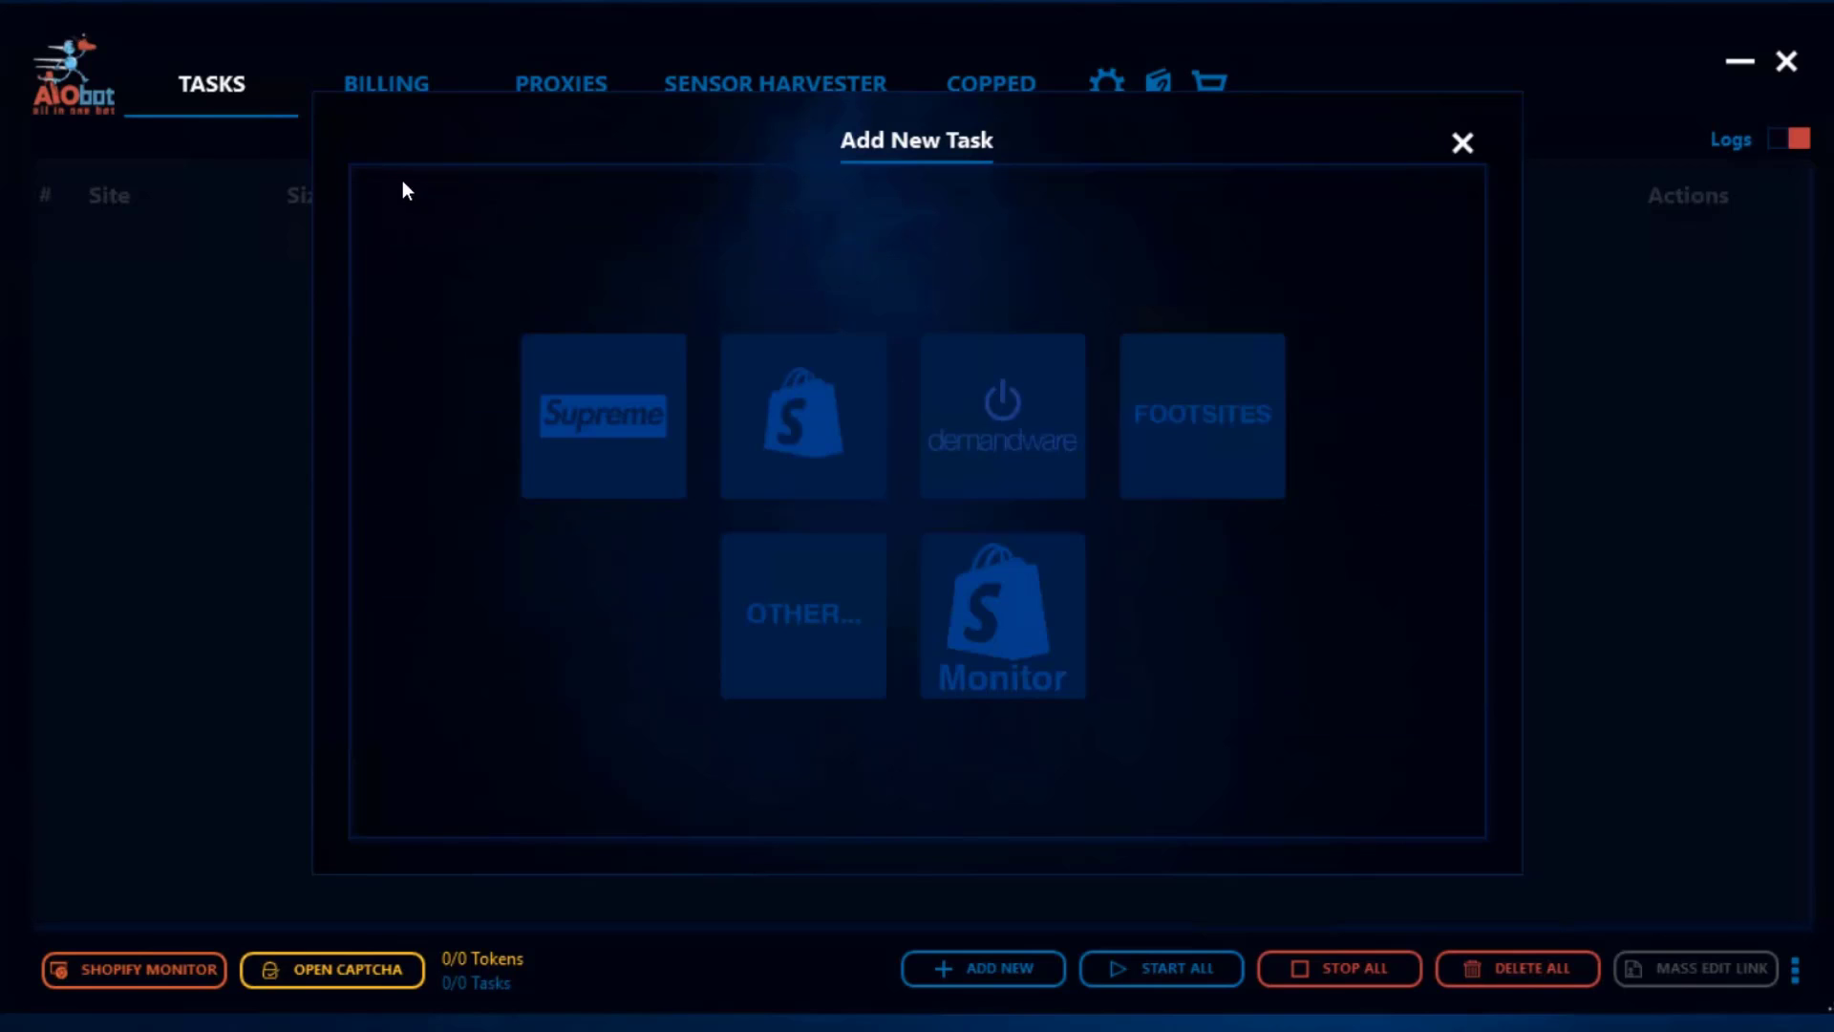
click(763, 431)
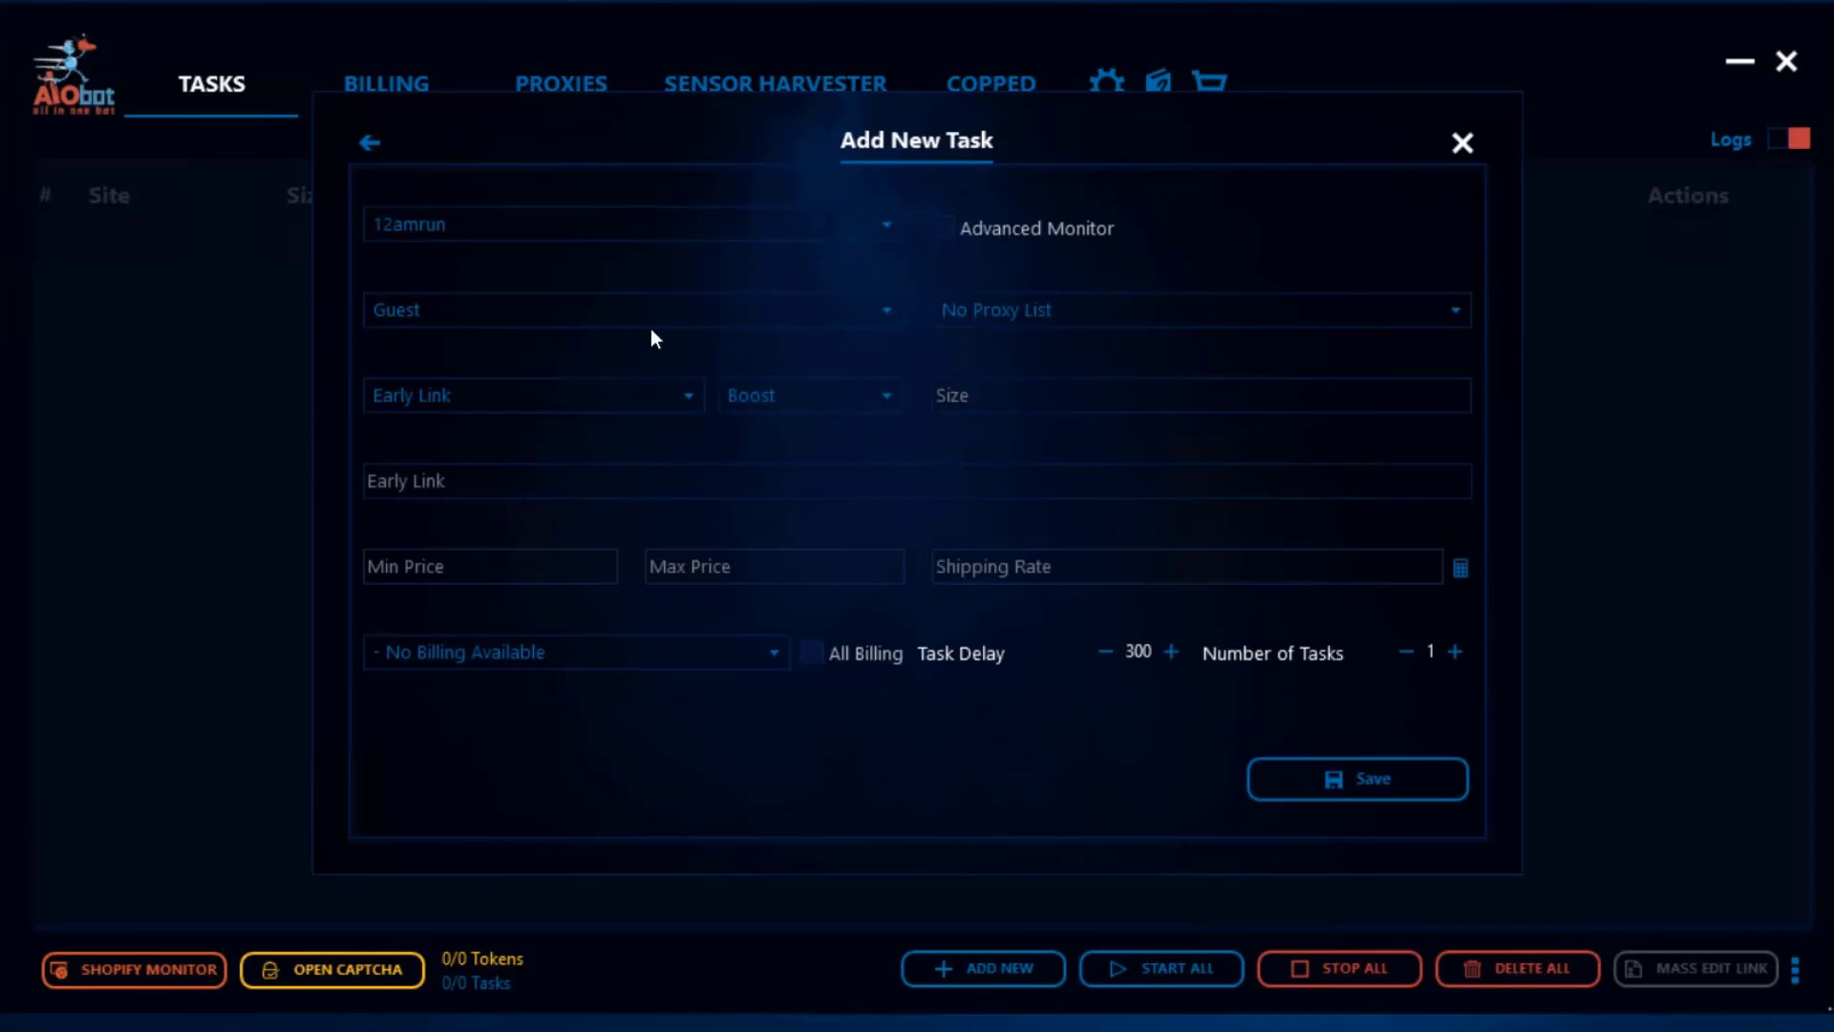
click(514, 242)
scroll(560, 417, down, 3)
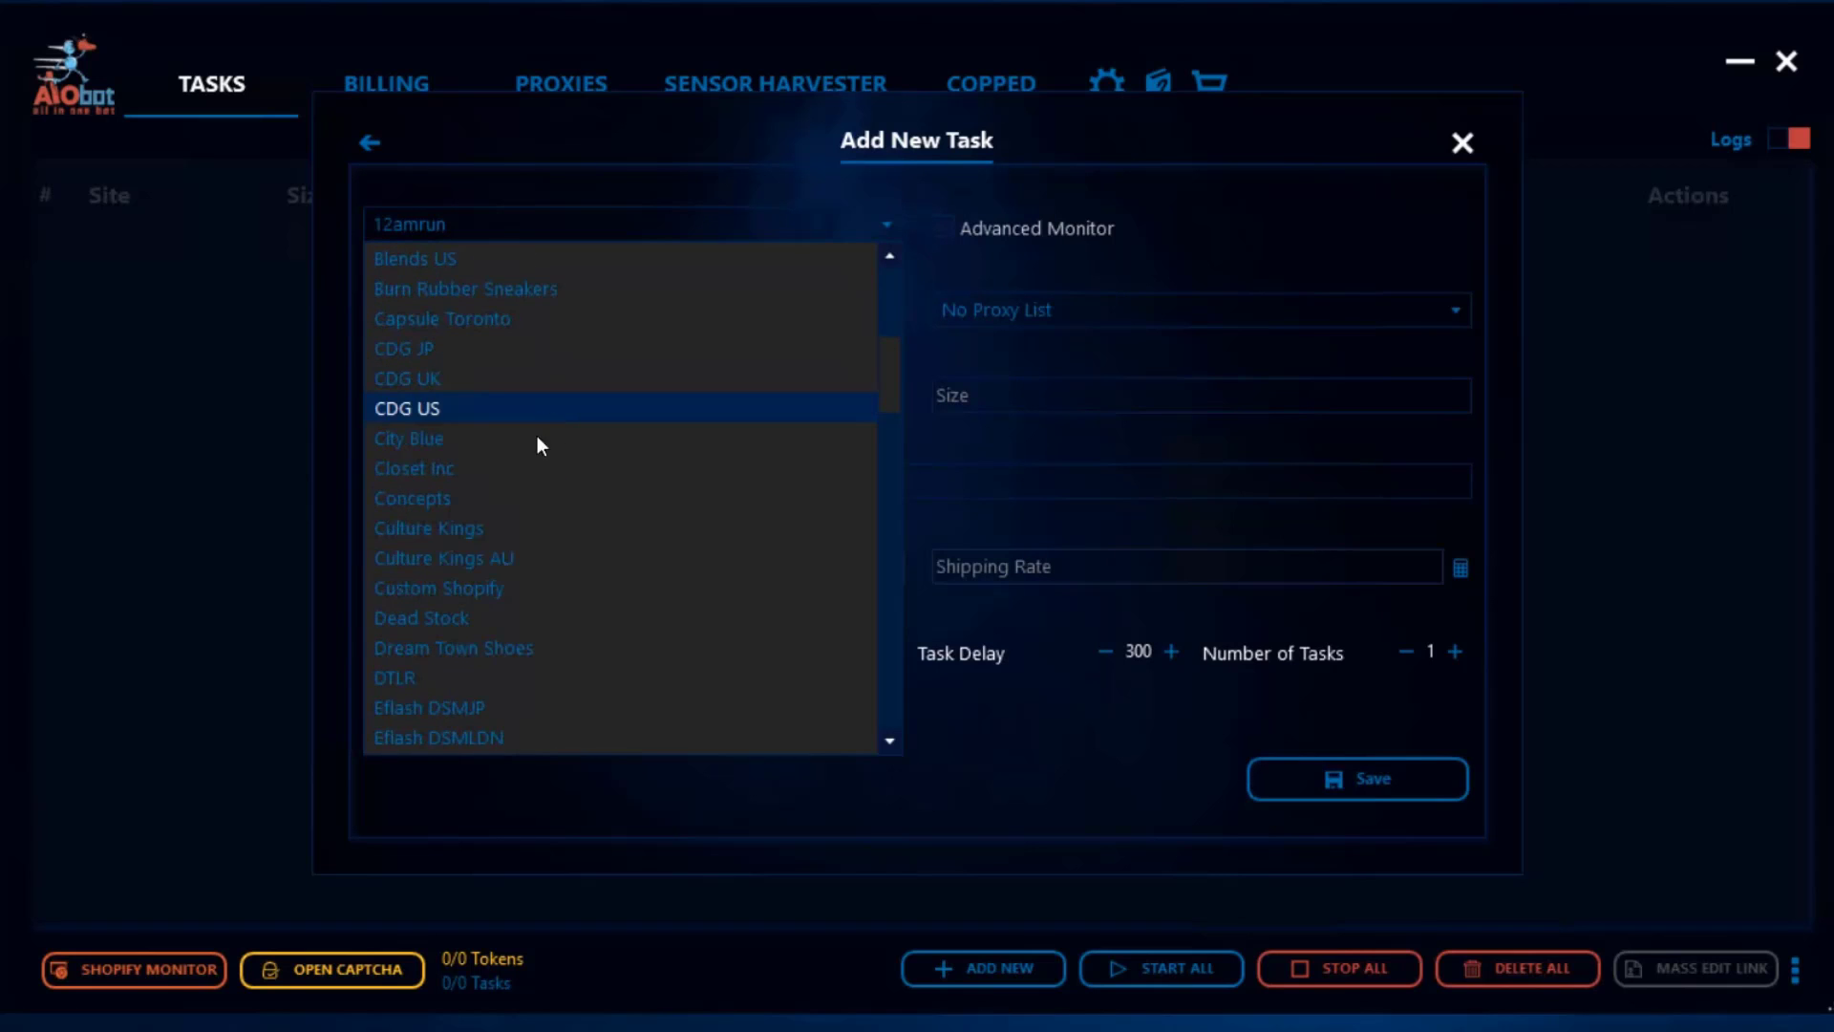
click(454, 676)
Pick Shopify Proxies for the task, discard it, and return to the Proxies page.
click(1092, 319)
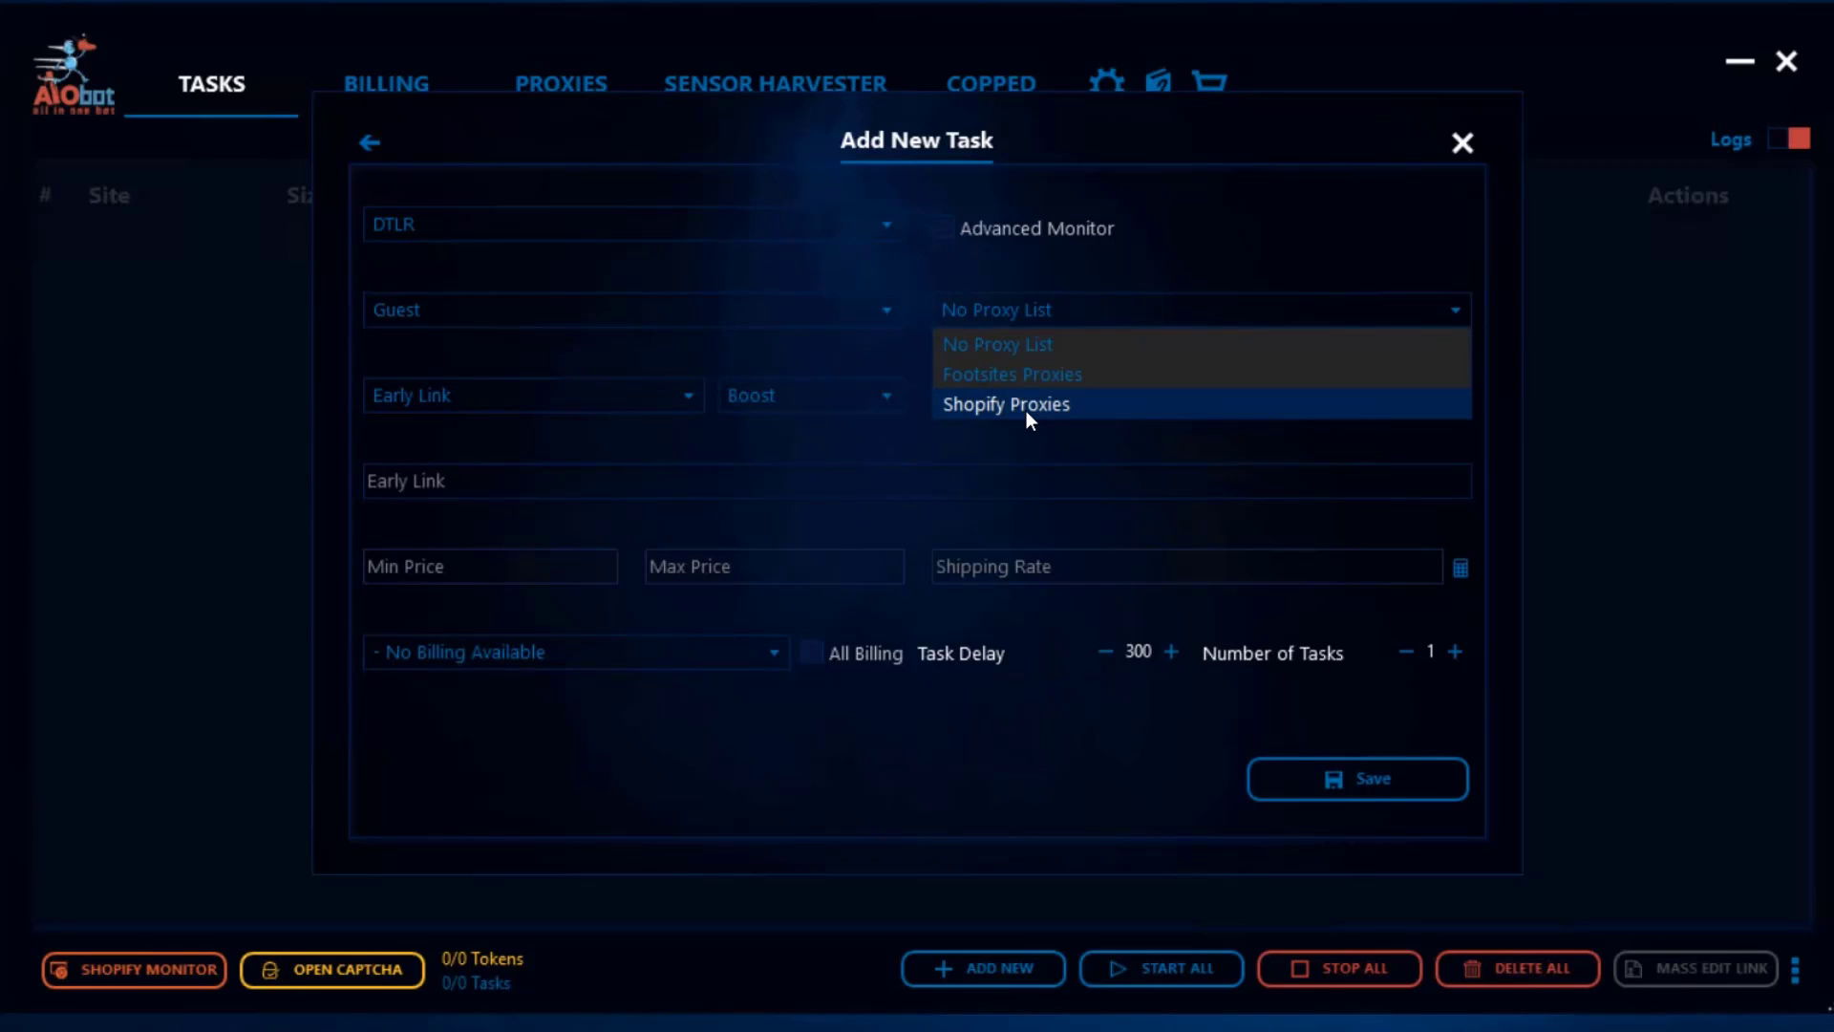
click(1022, 405)
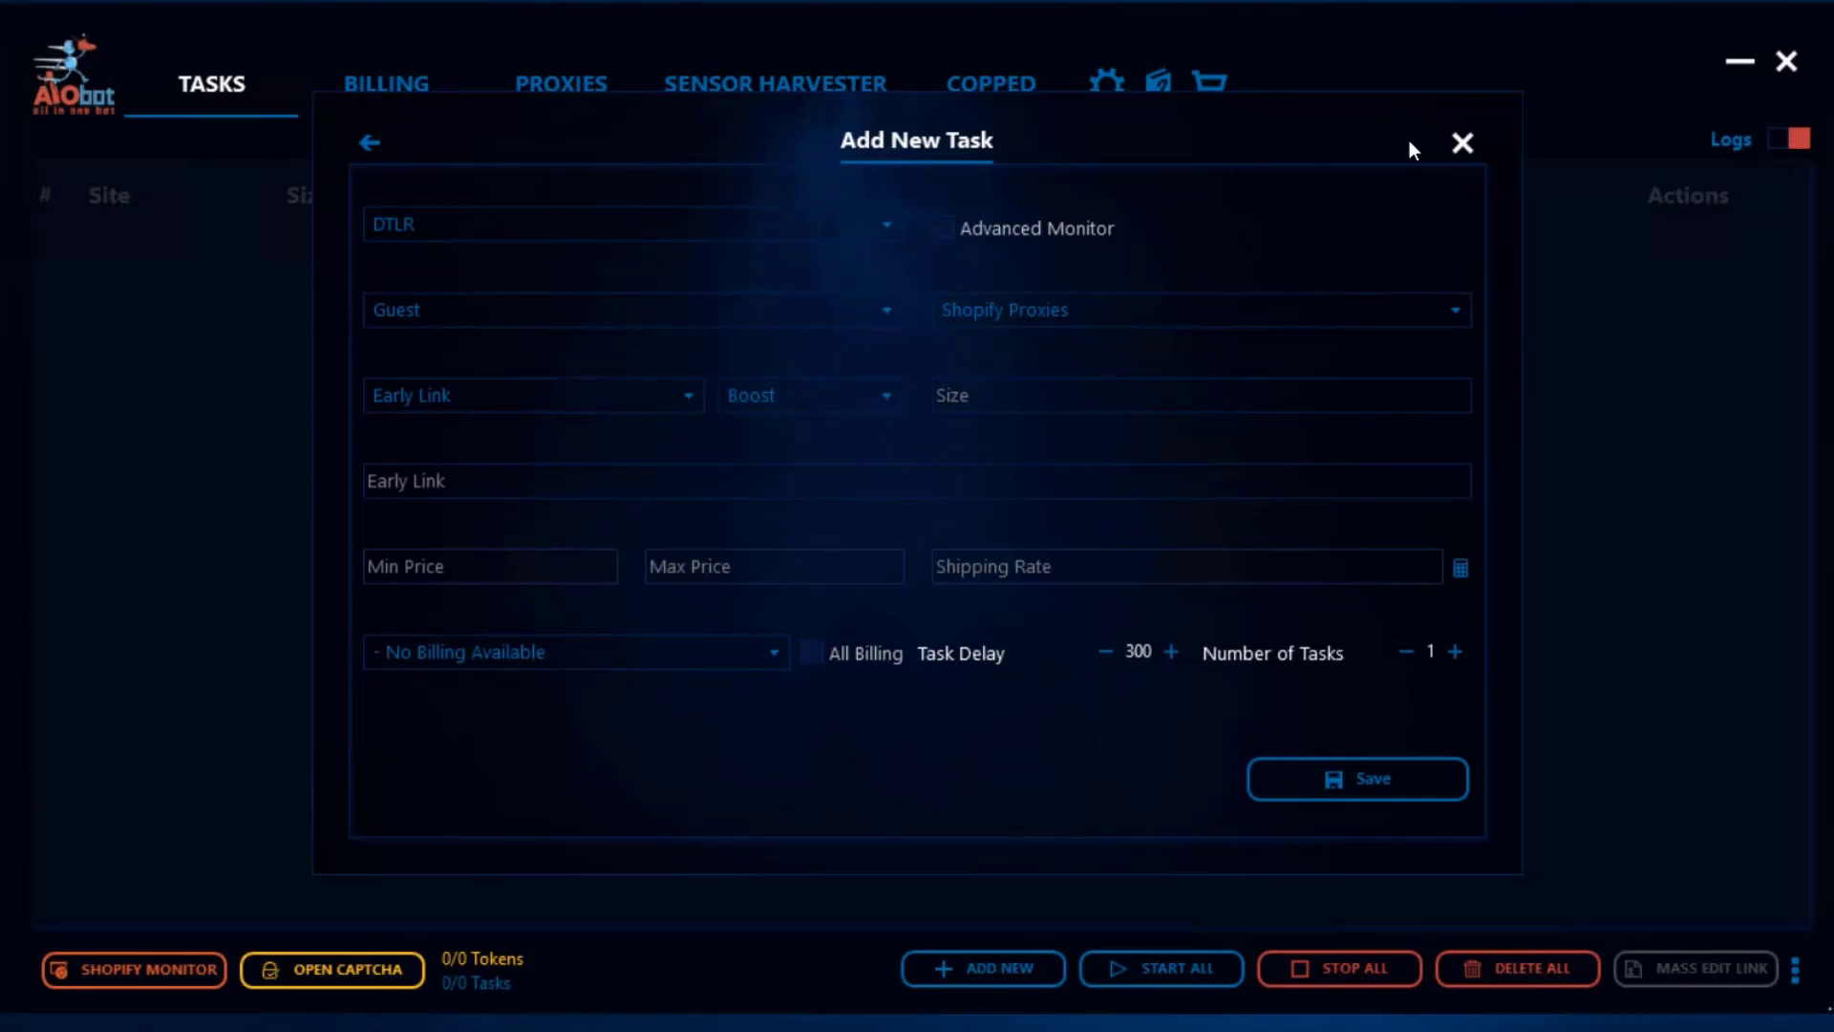
click(1462, 144)
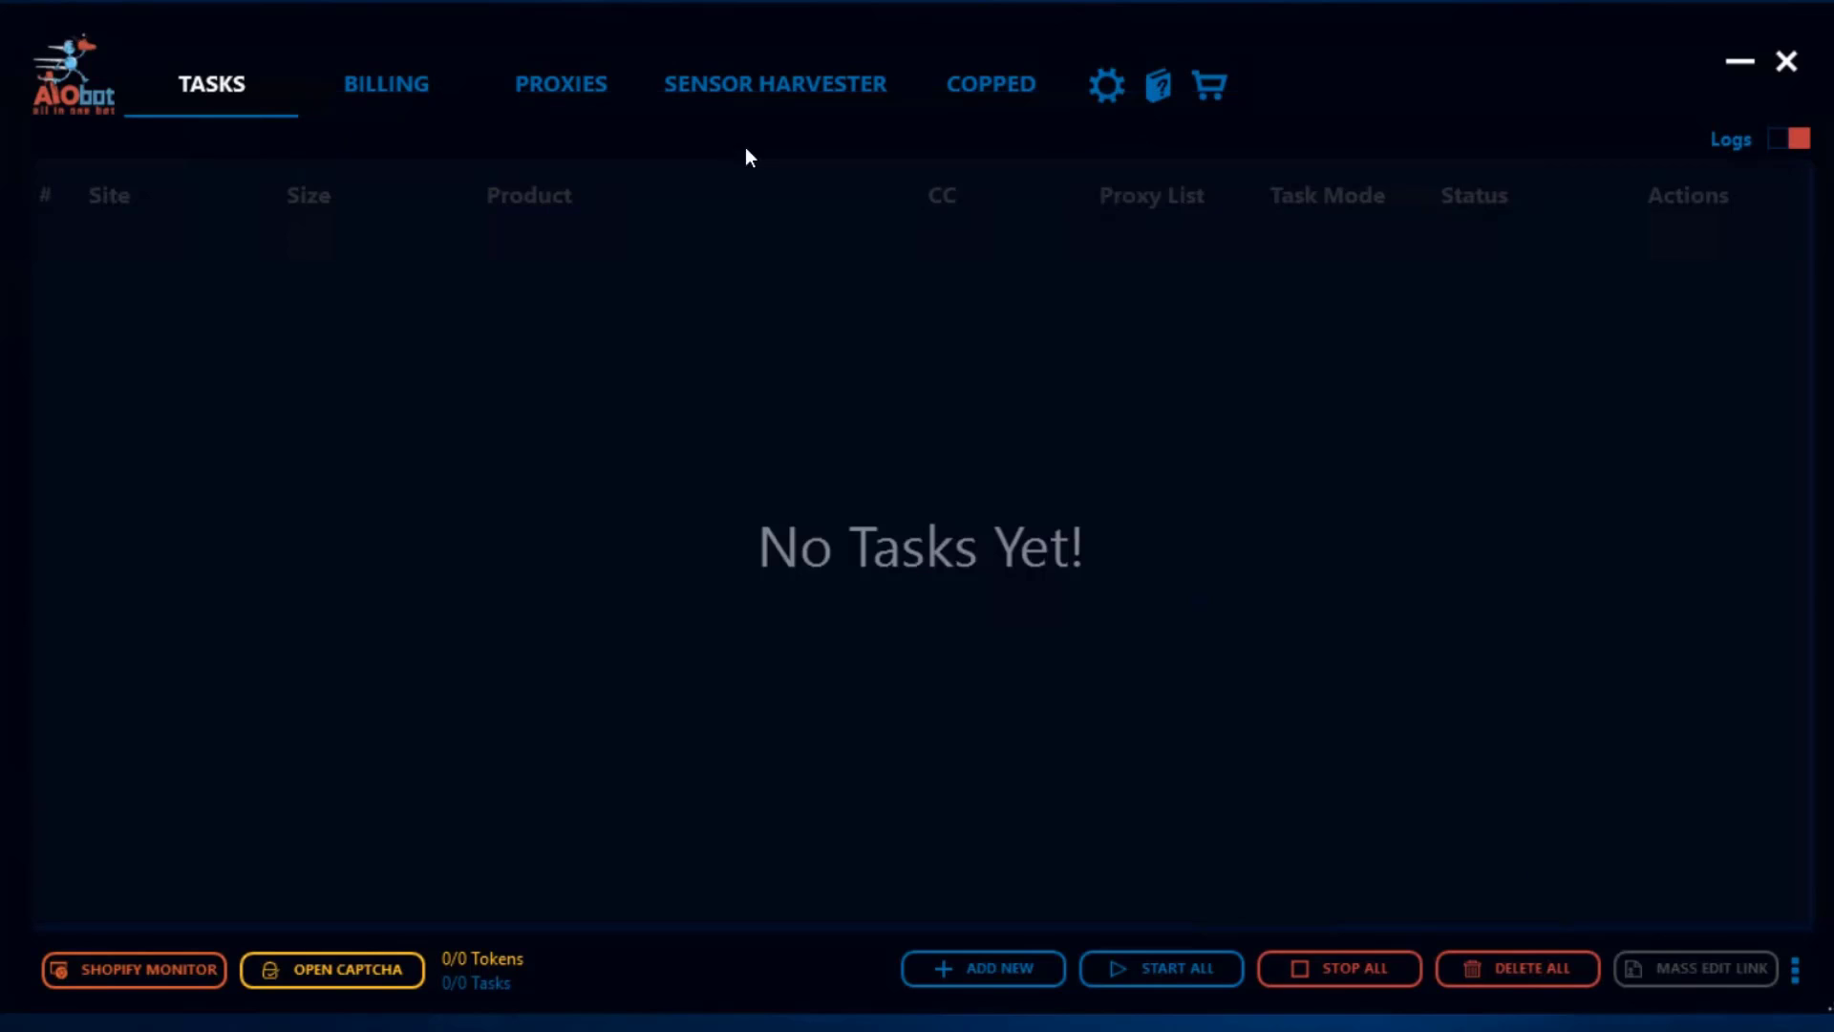
click(574, 101)
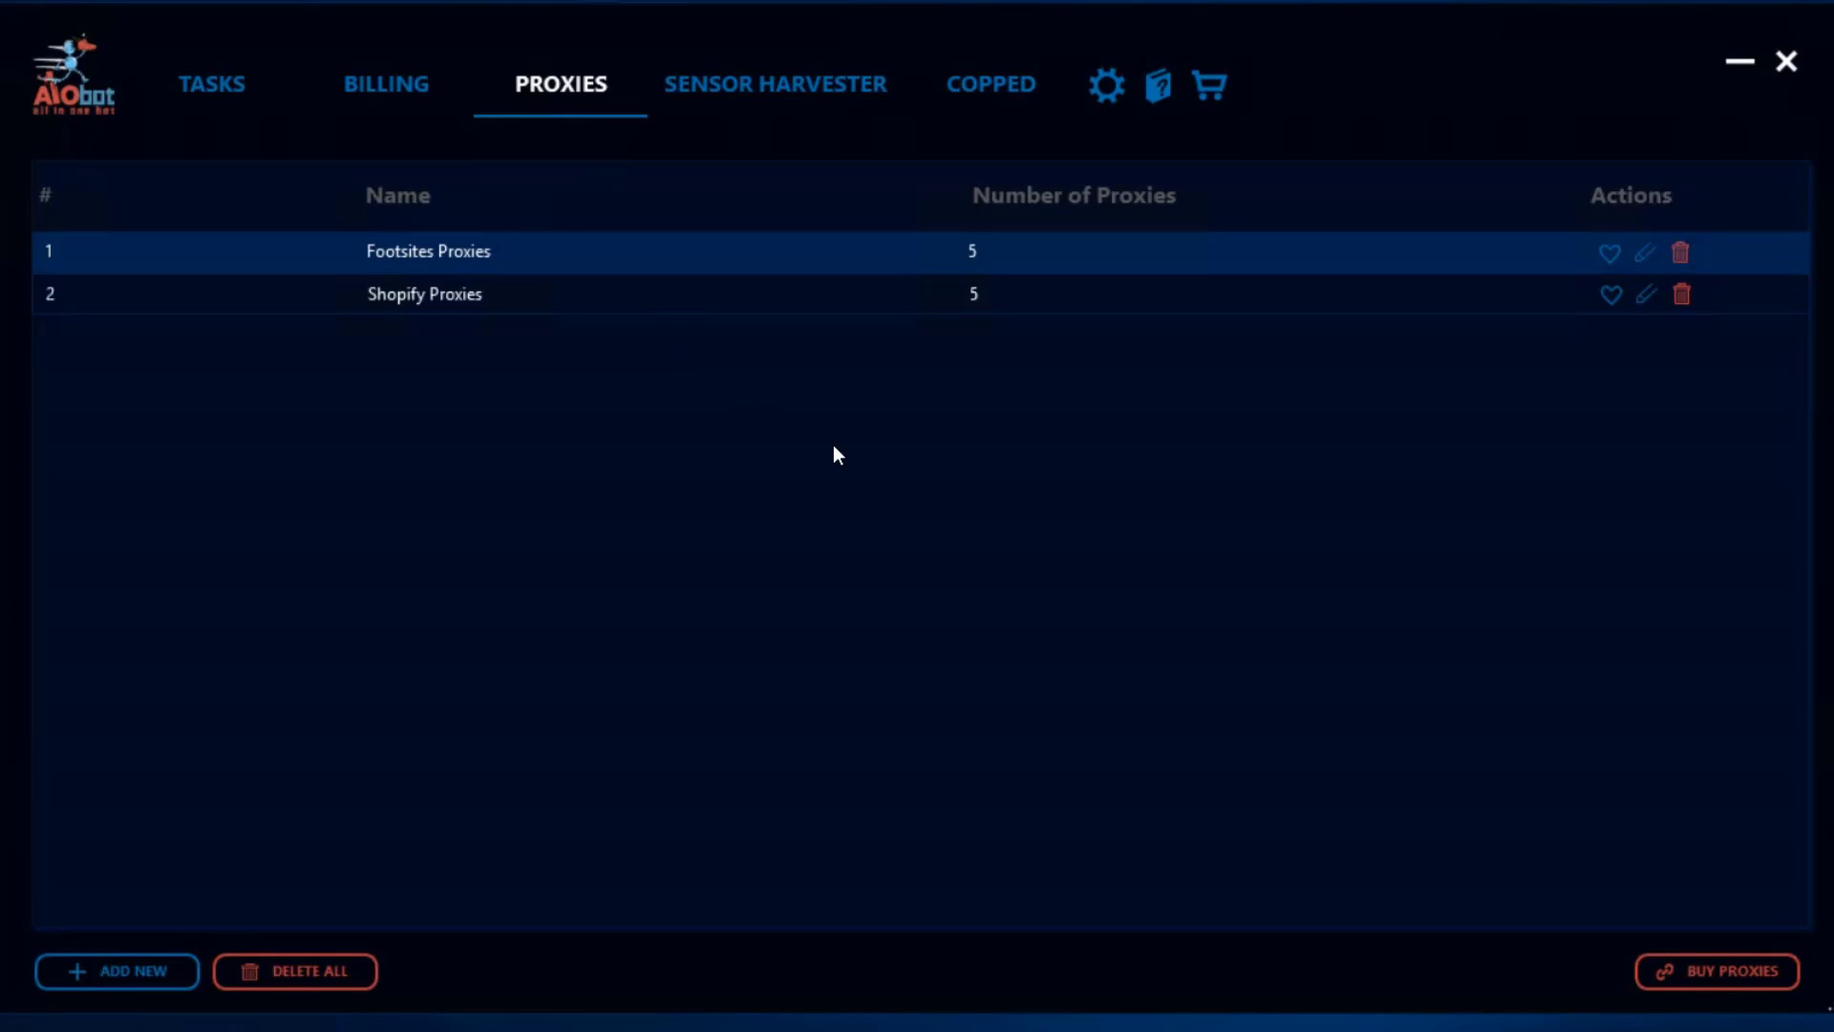